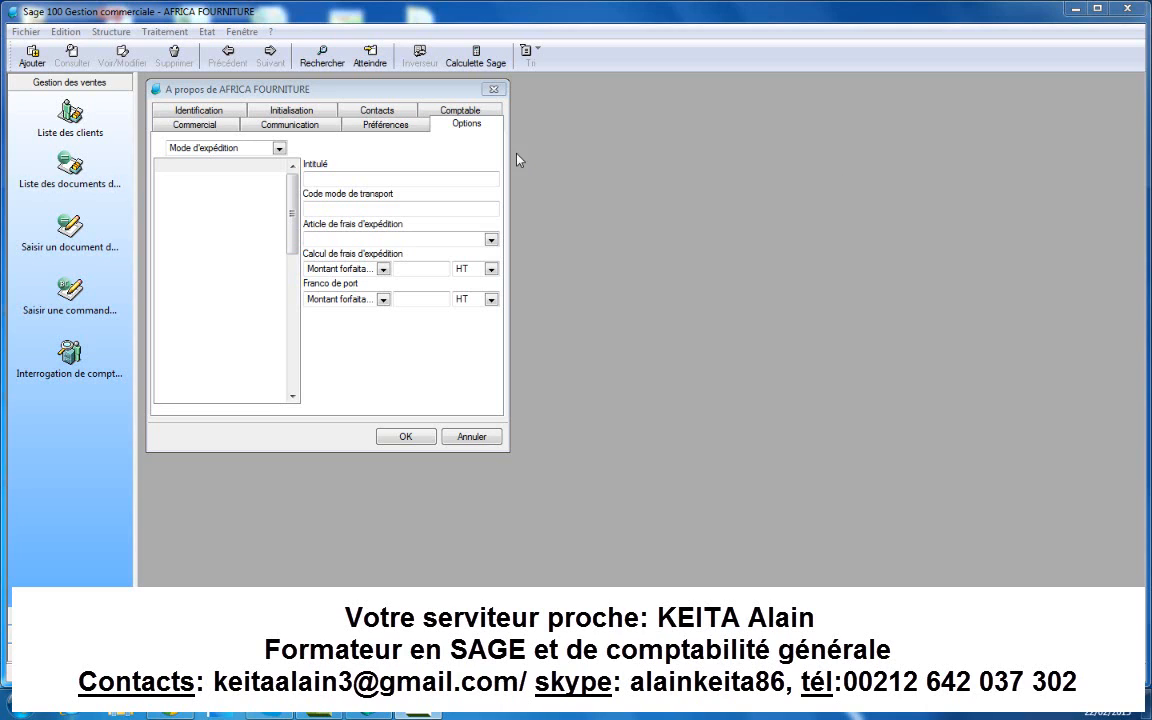
# Add the shipping mode CTM with transport mode code 01 to the company's options
pyautogui.click(342, 181)
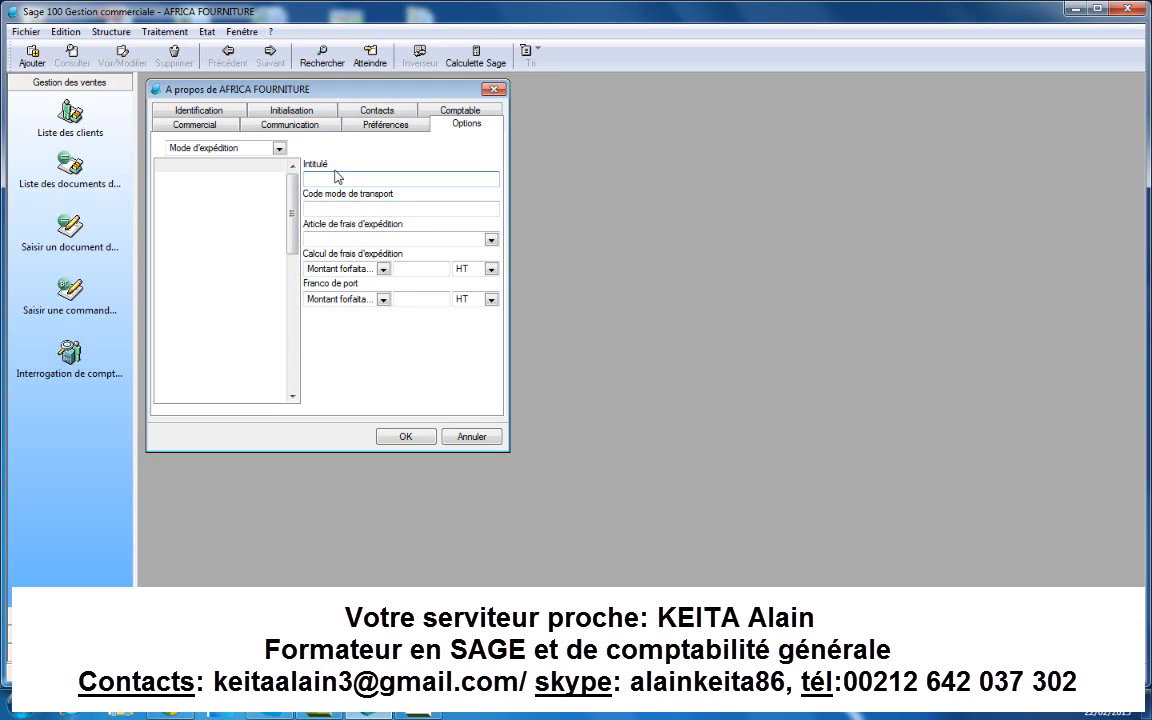
pyautogui.write('CMT')
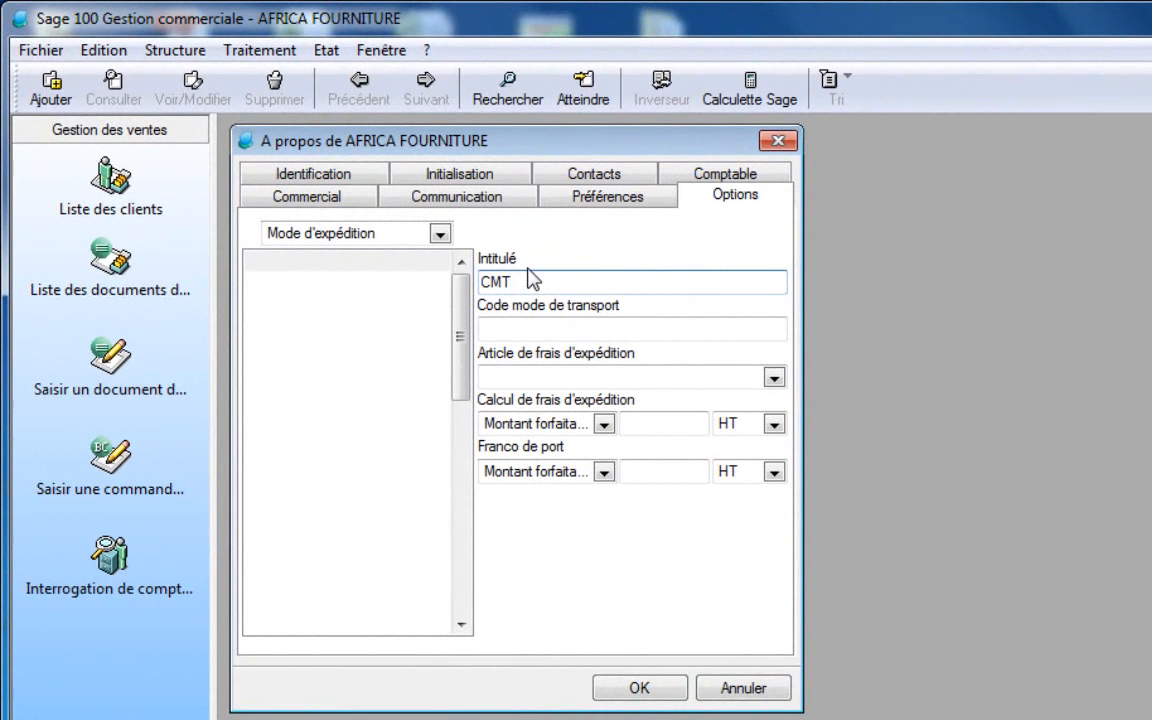
pyautogui.press('BackSpace')
pyautogui.press('BackSpace')
pyautogui.write('TM')
pyautogui.press('Tab')
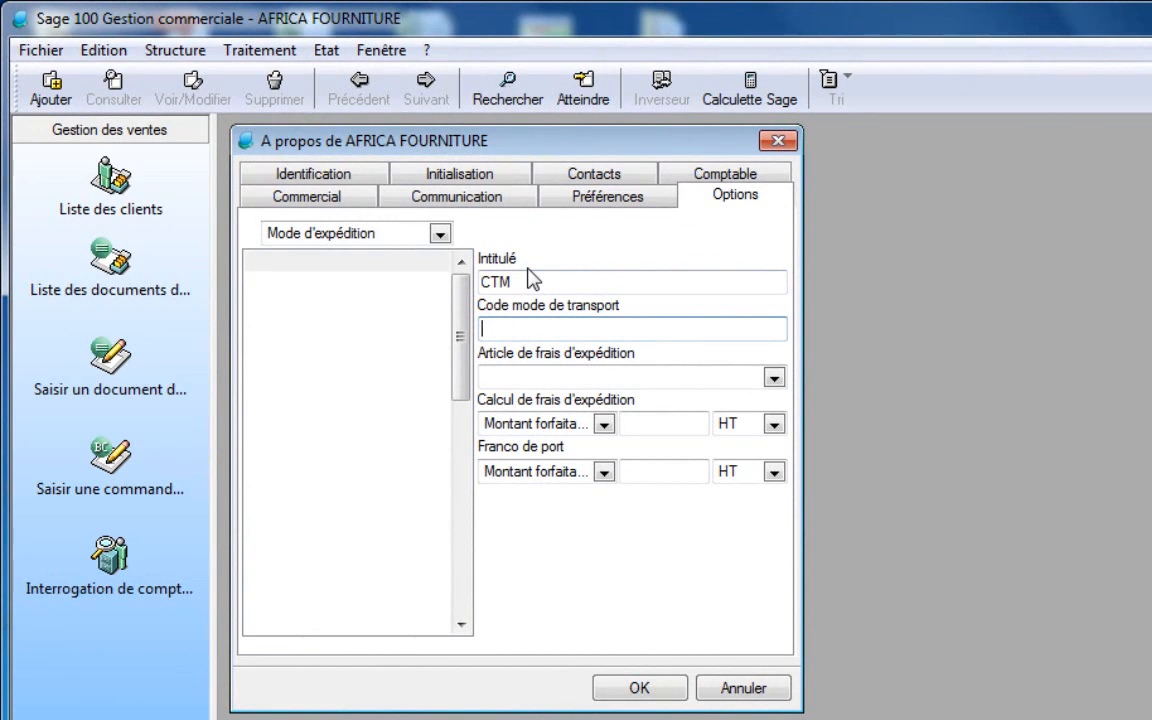
pyautogui.write('01')
pyautogui.press('Return')
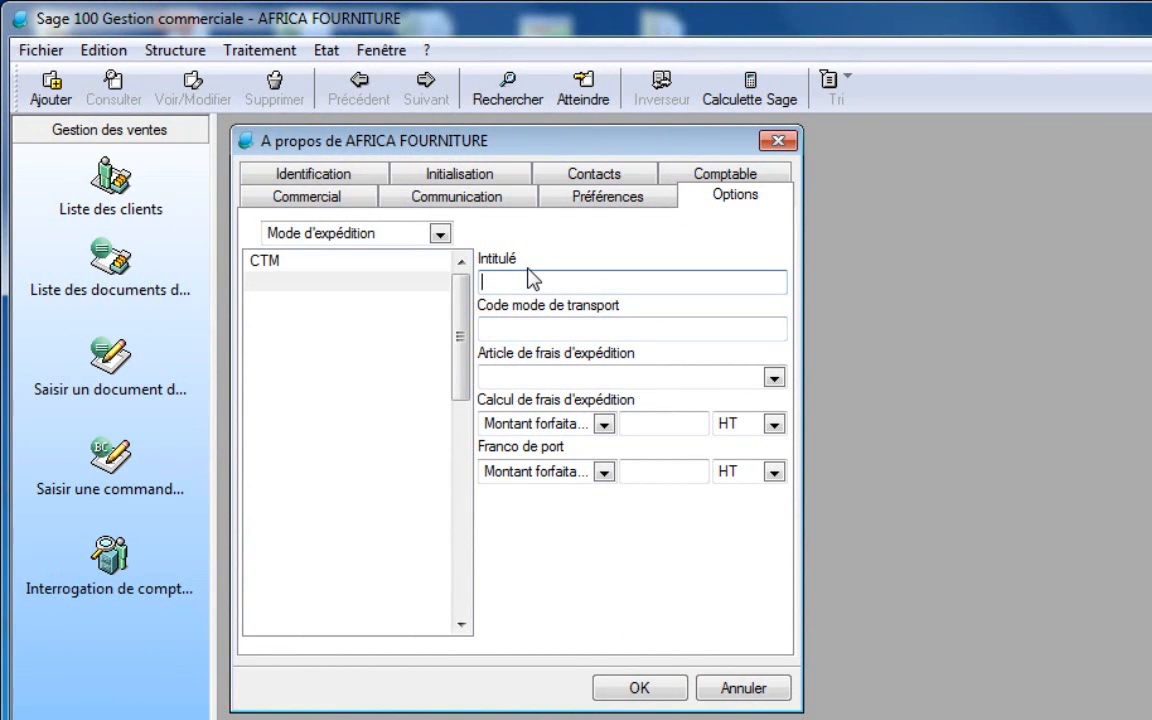
# Add the shipping mode MAROC RAPID with transport mode code 02
pyautogui.write('MAROC RAPID')
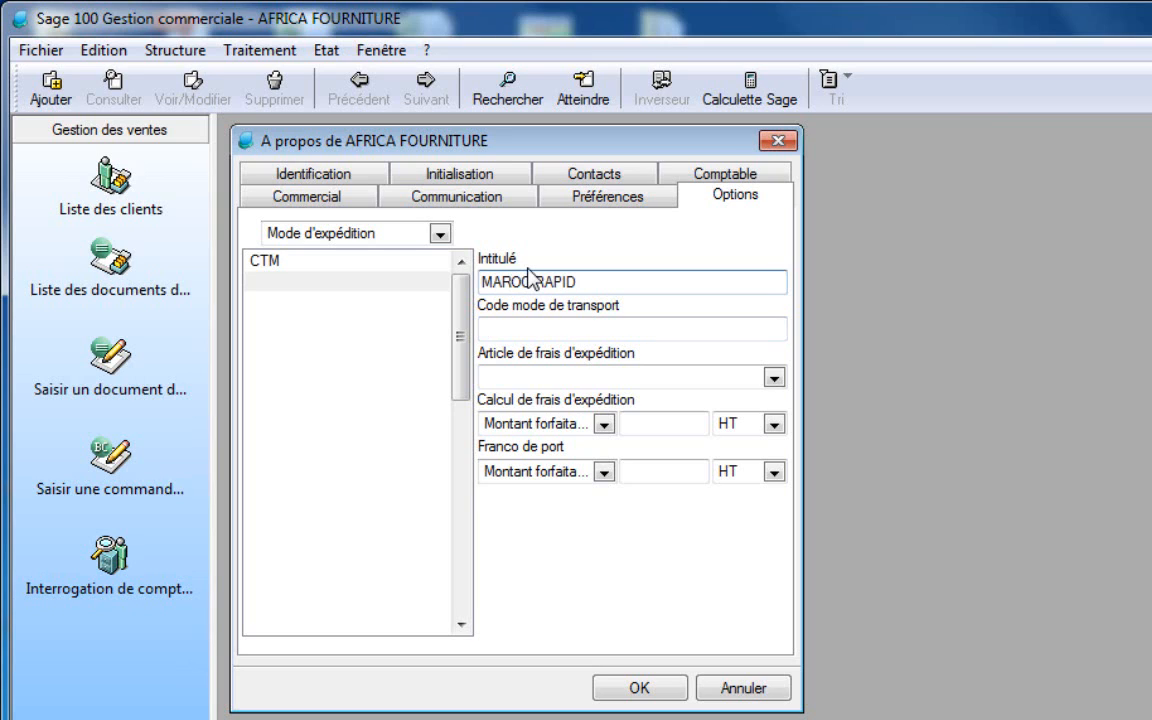
pyautogui.press('Tab')
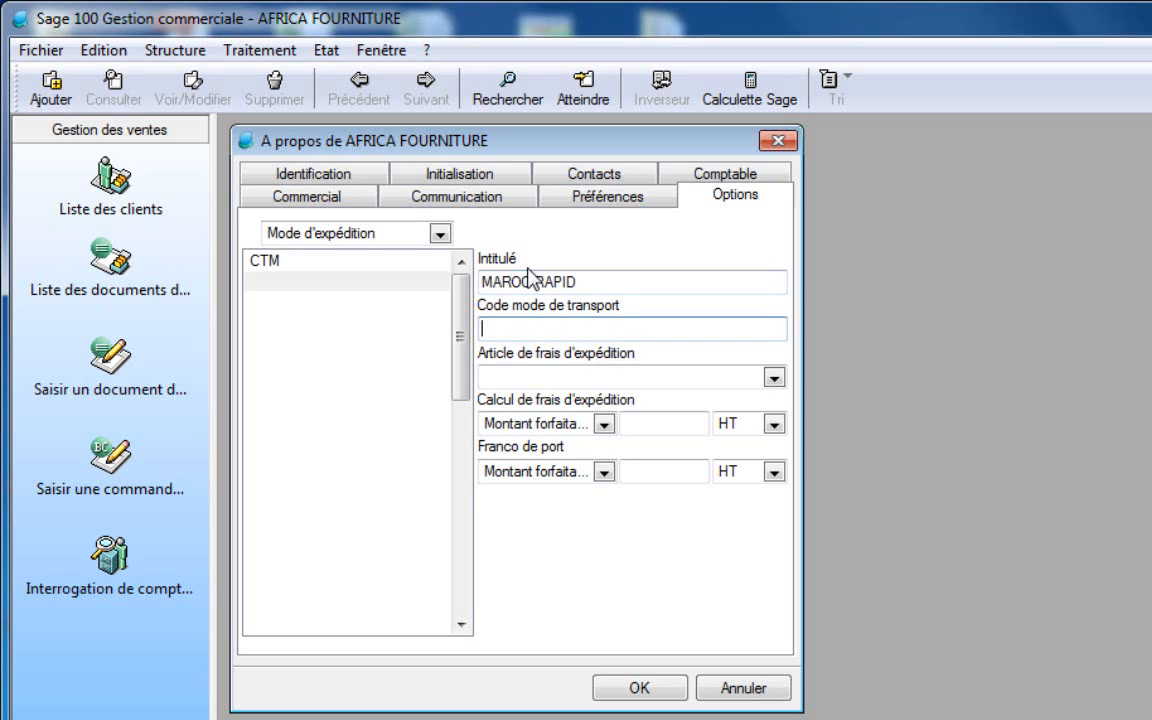
pyautogui.write('02')
pyautogui.press('Return')
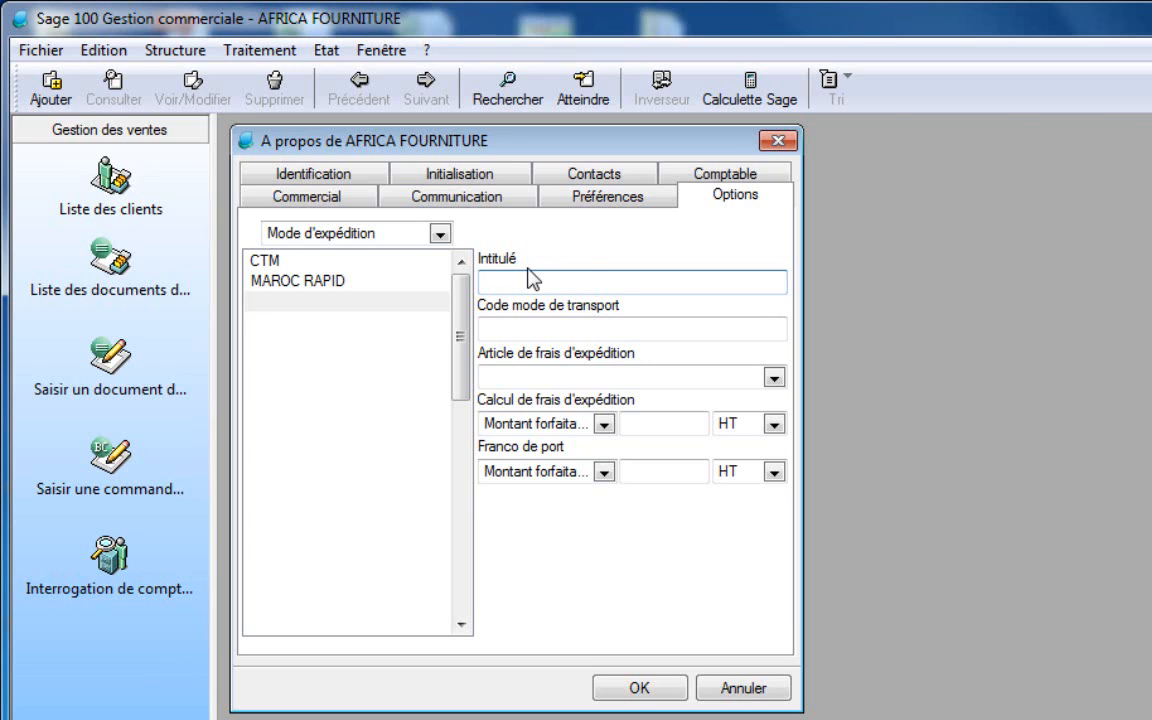
# Add the shipping mode FARAMAYA TRANSPORT with transport mode code 03 and validate the company settings
pyautogui.write('FARAMAYA TRANS')
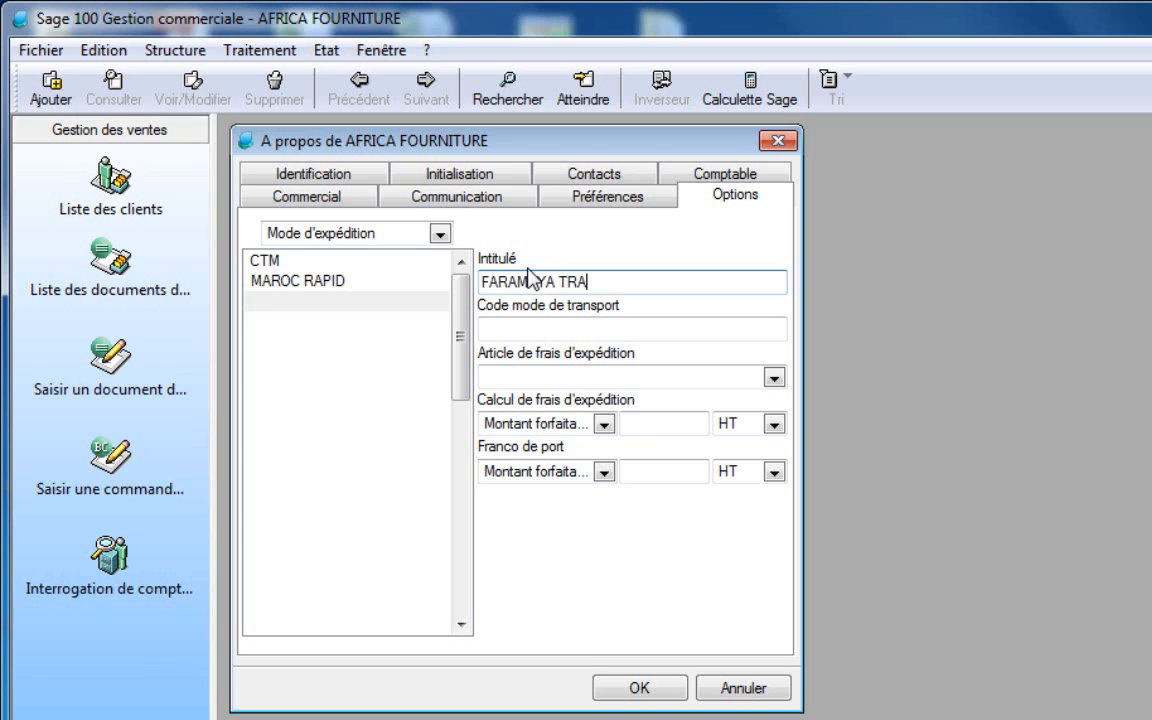
pyautogui.write('PORT')
pyautogui.press('Tab')
pyautogui.write('03')
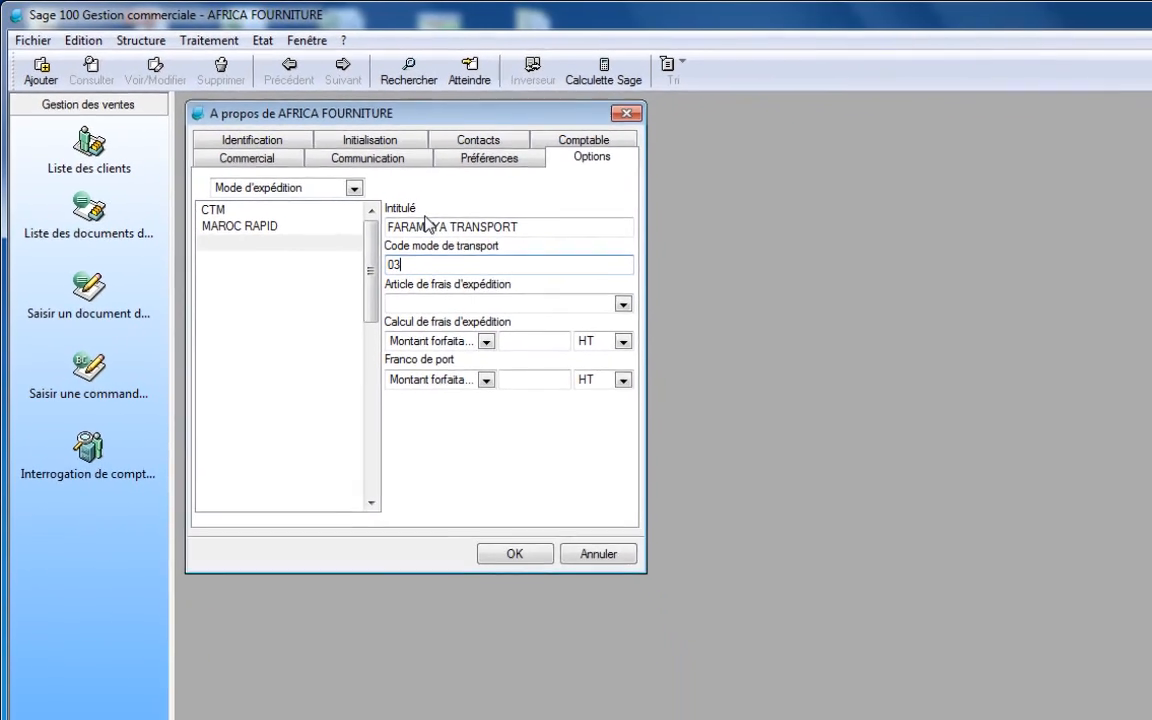
pyautogui.press('Return')
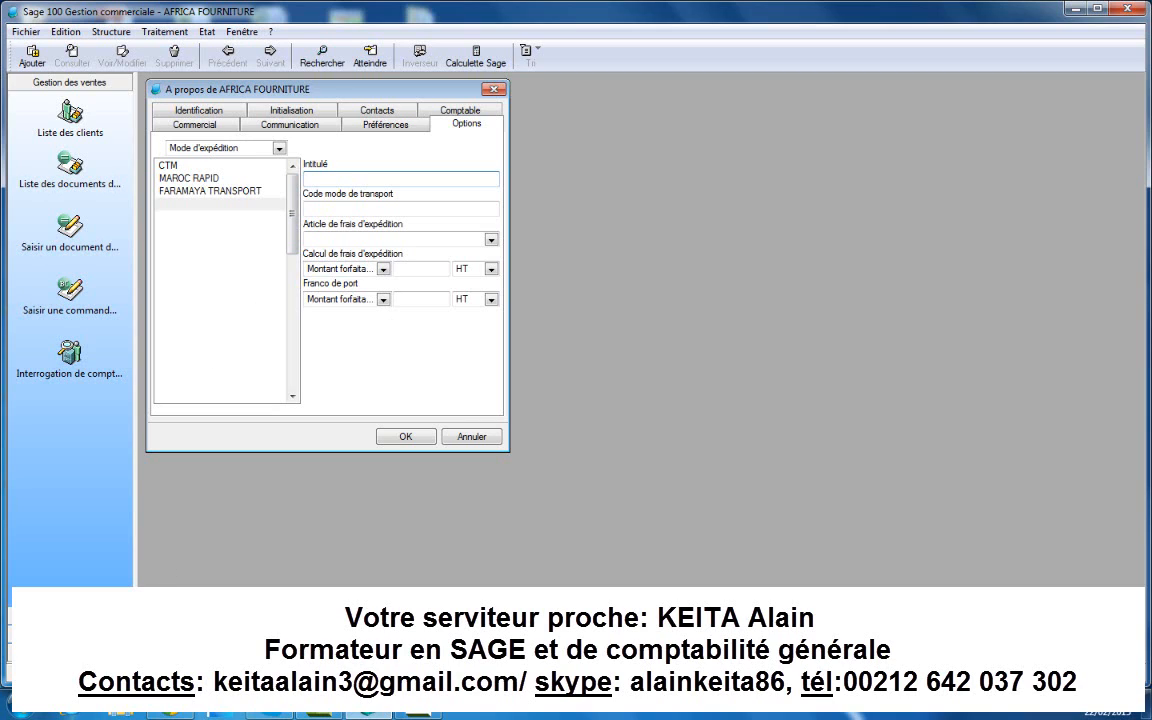
pyautogui.click(399, 437)
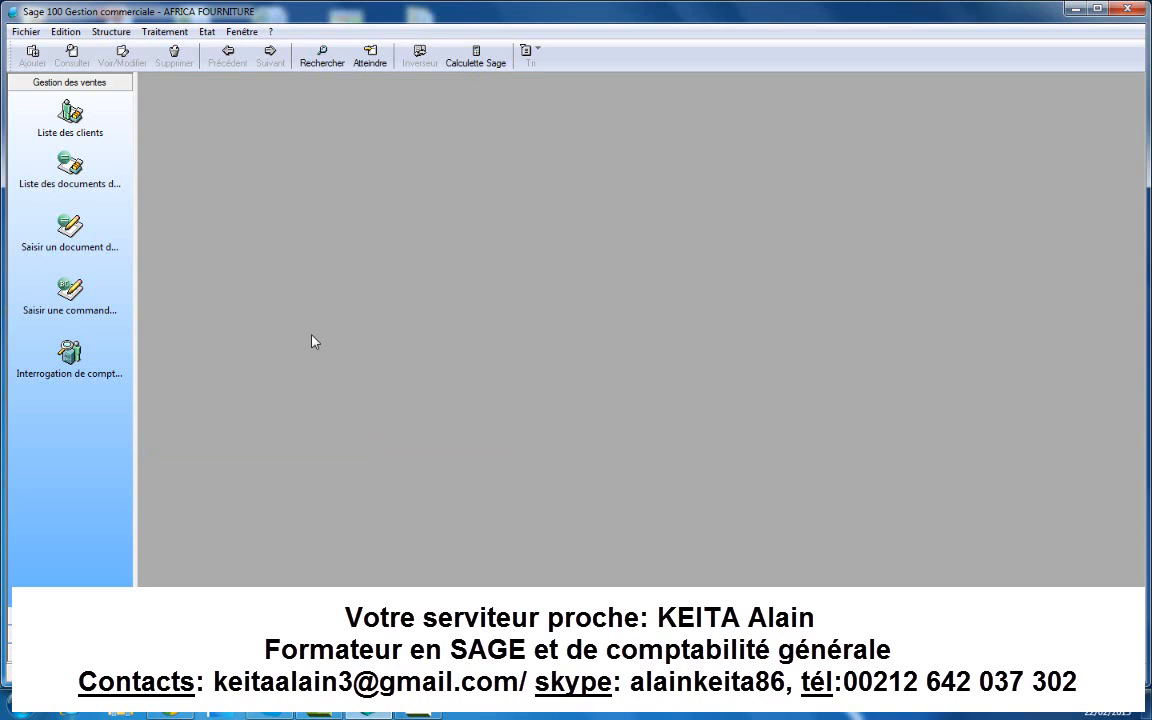
# Create a new sales document of type Facture from the sales documents list and maximize its window
pyautogui.click(70, 166)
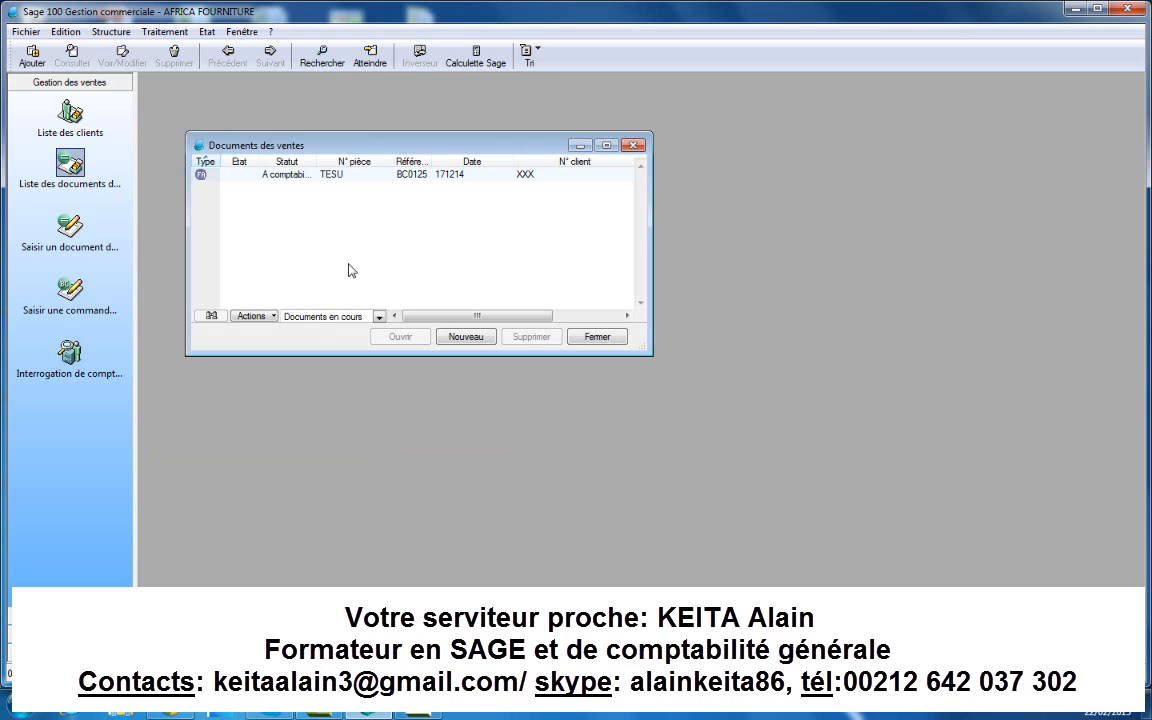
pyautogui.click(461, 337)
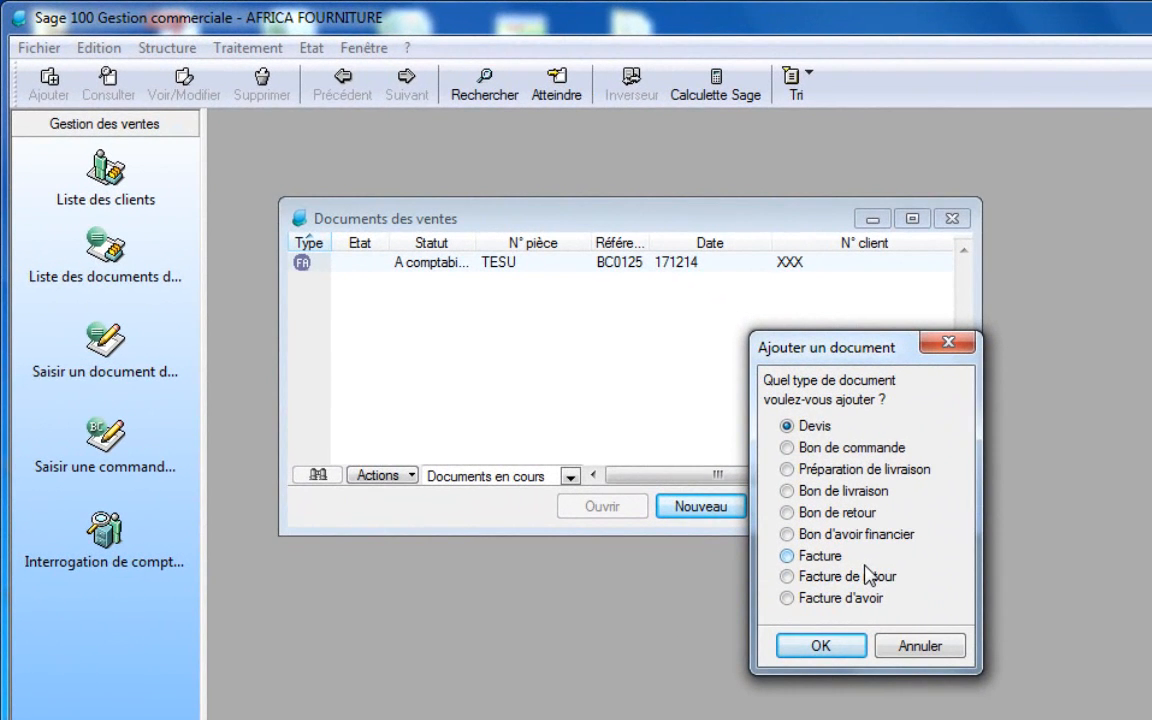
pyautogui.click(833, 560)
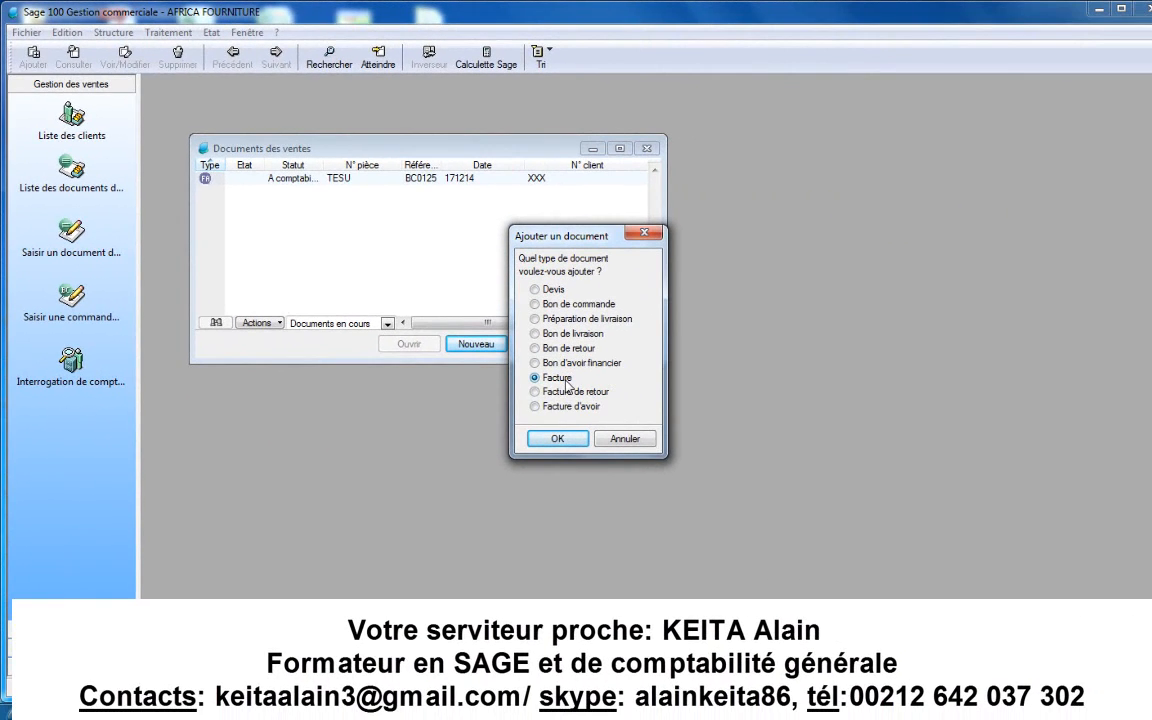
pyautogui.click(556, 439)
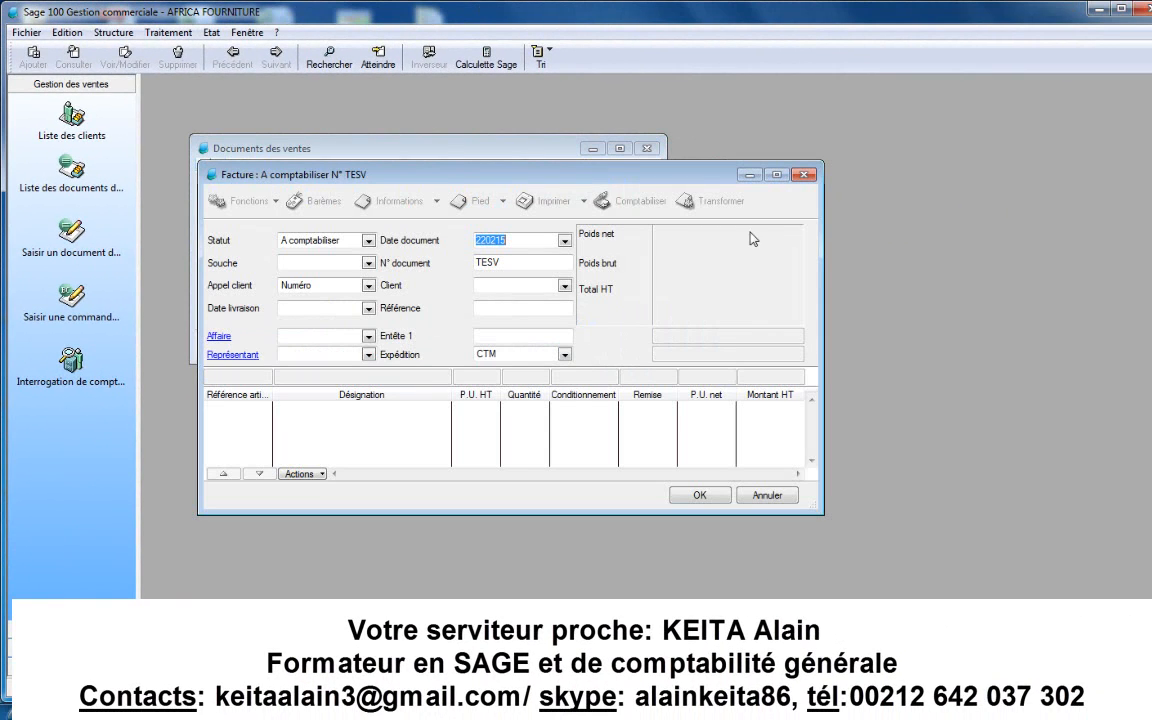
pyautogui.click(777, 176)
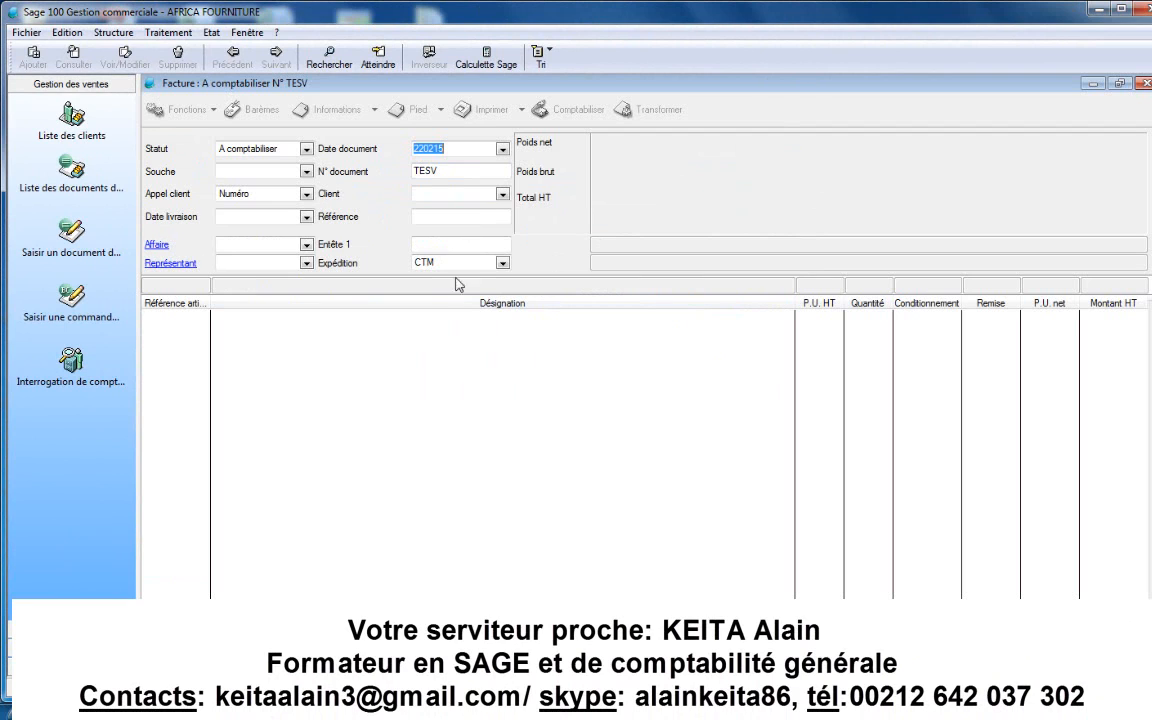
# Replace the invoice's document number with V012458
pyautogui.click(440, 168)
pyautogui.press('BackSpace')
pyautogui.press('BackSpace')
pyautogui.press('BackSpace')
pyautogui.press('BackSpace')
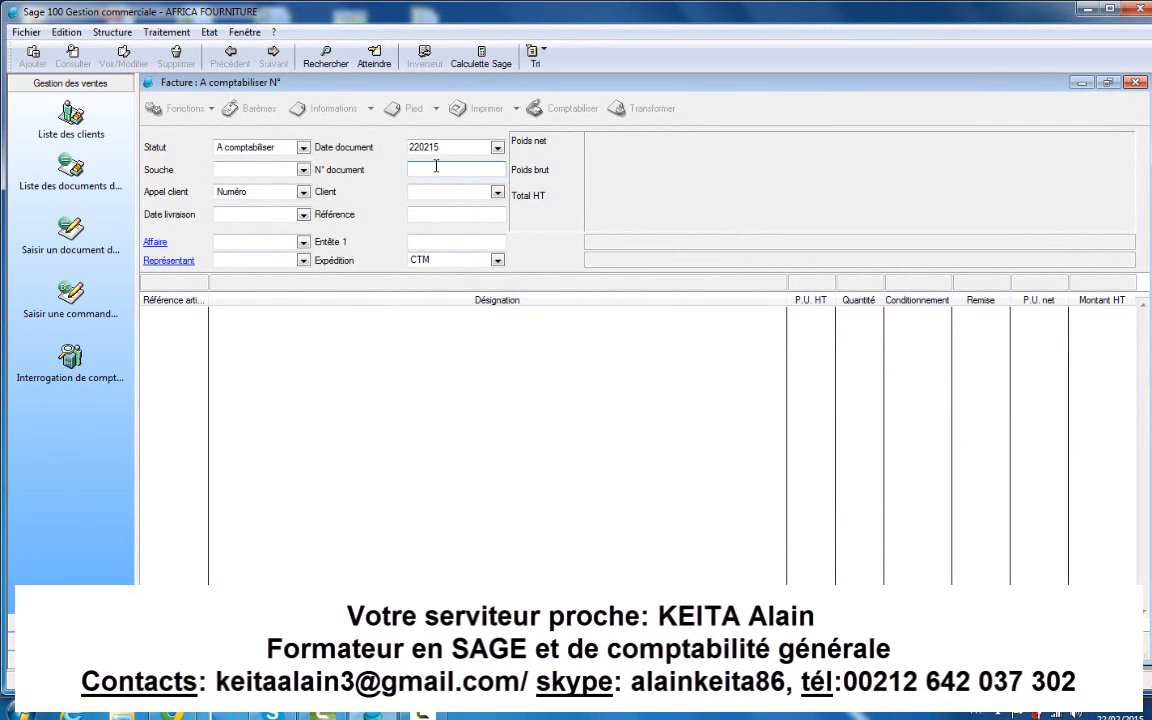
pyautogui.write('V012458')
pyautogui.press('Tab')
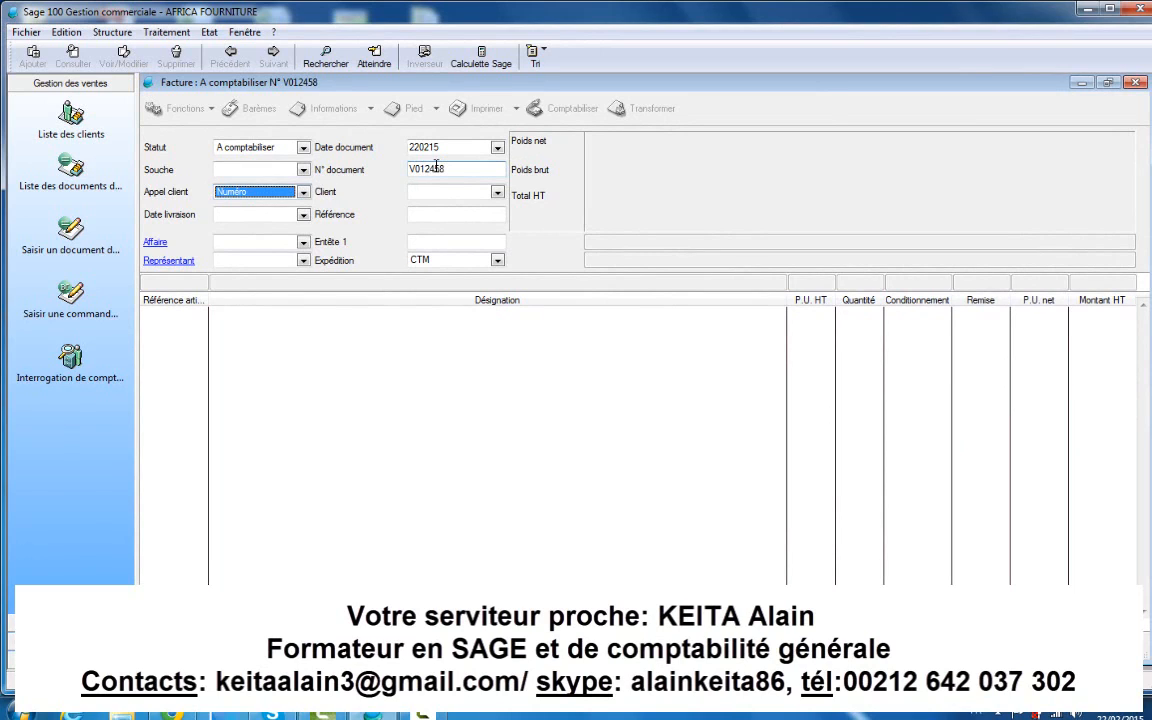
# Set the invoice's customer lookup to Abrégé and choose SIPPI IVOIRE as the client
pyautogui.click(302, 192)
pyautogui.click(232, 204)
pyautogui.click(486, 194)
pyautogui.write('SIPPI IVOIRE SIPPI IVOIRE')
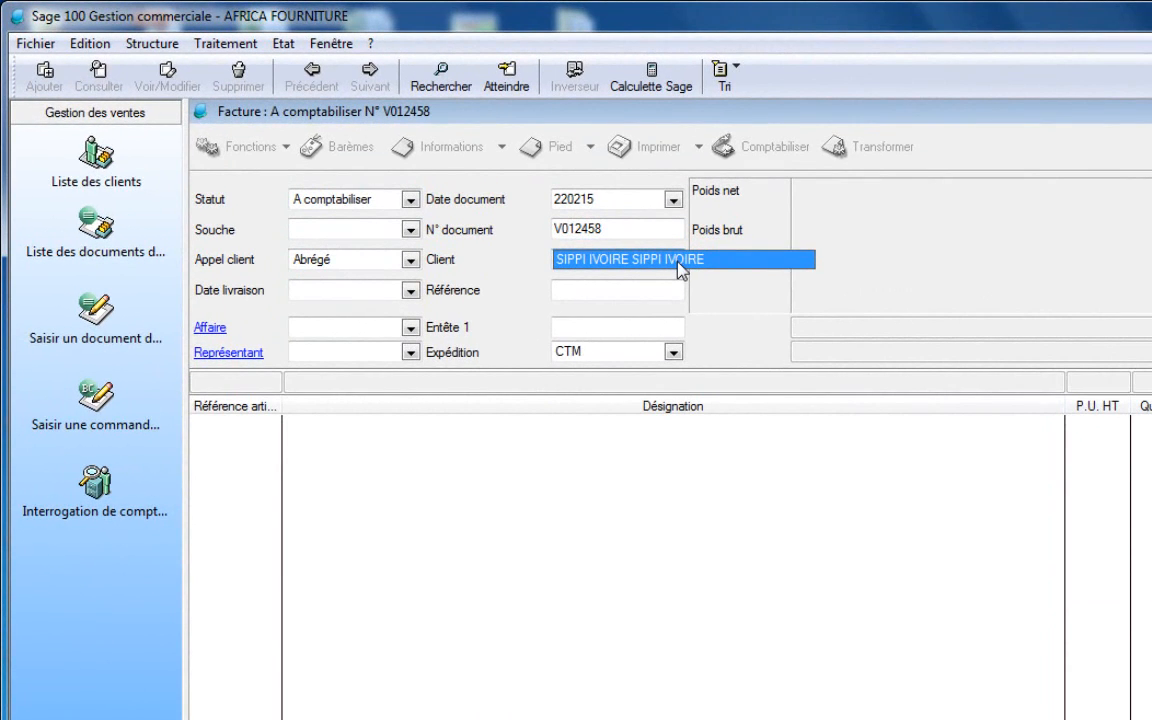
pyautogui.click(677, 260)
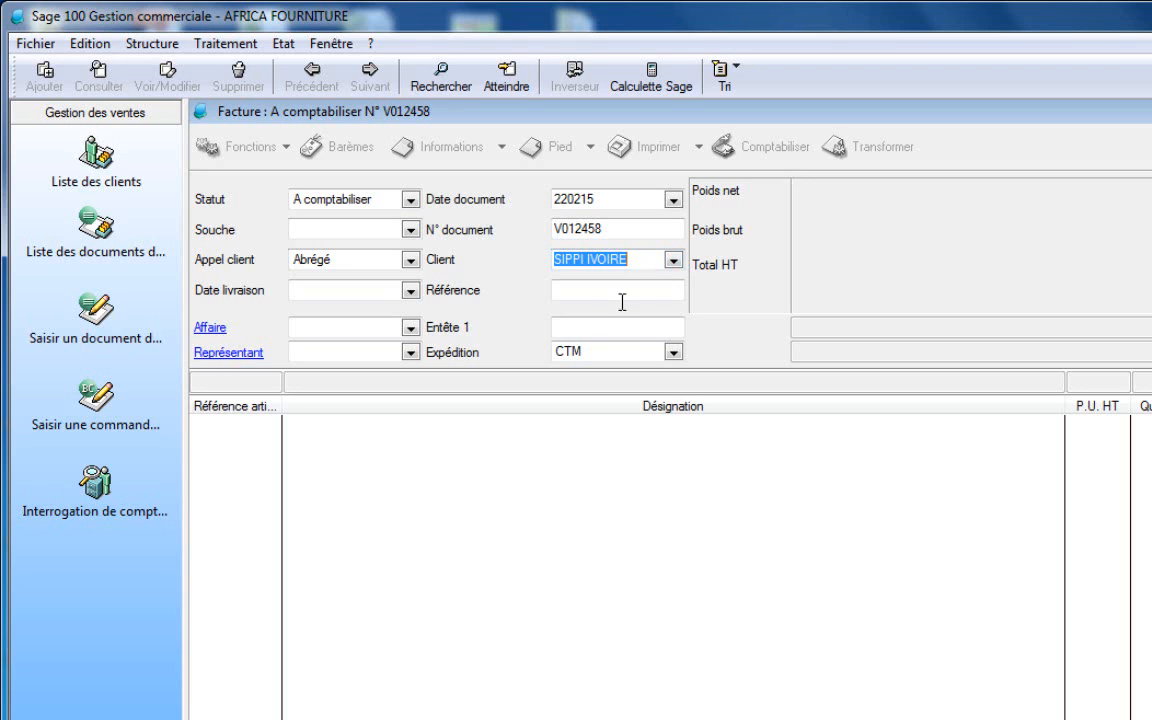
# Validate the invoice header with MAROC RAPID as shipping mode, and set the delivery date to 24/02/2015
pyautogui.click(607, 355)
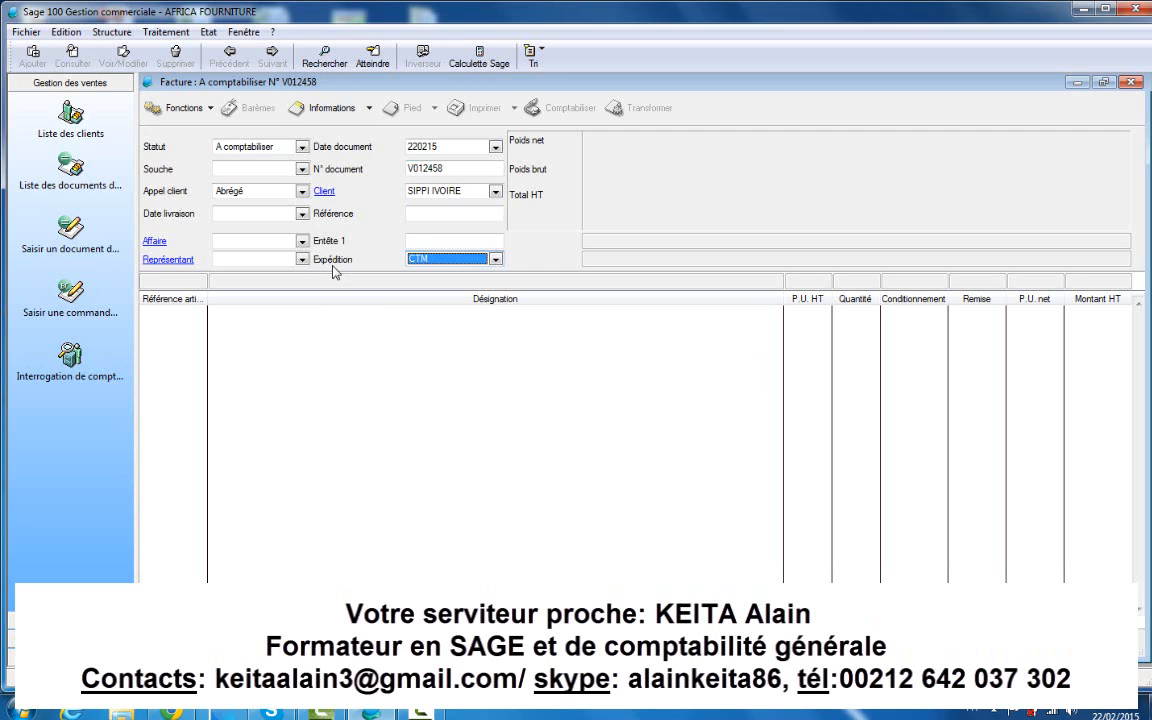
pyautogui.click(494, 259)
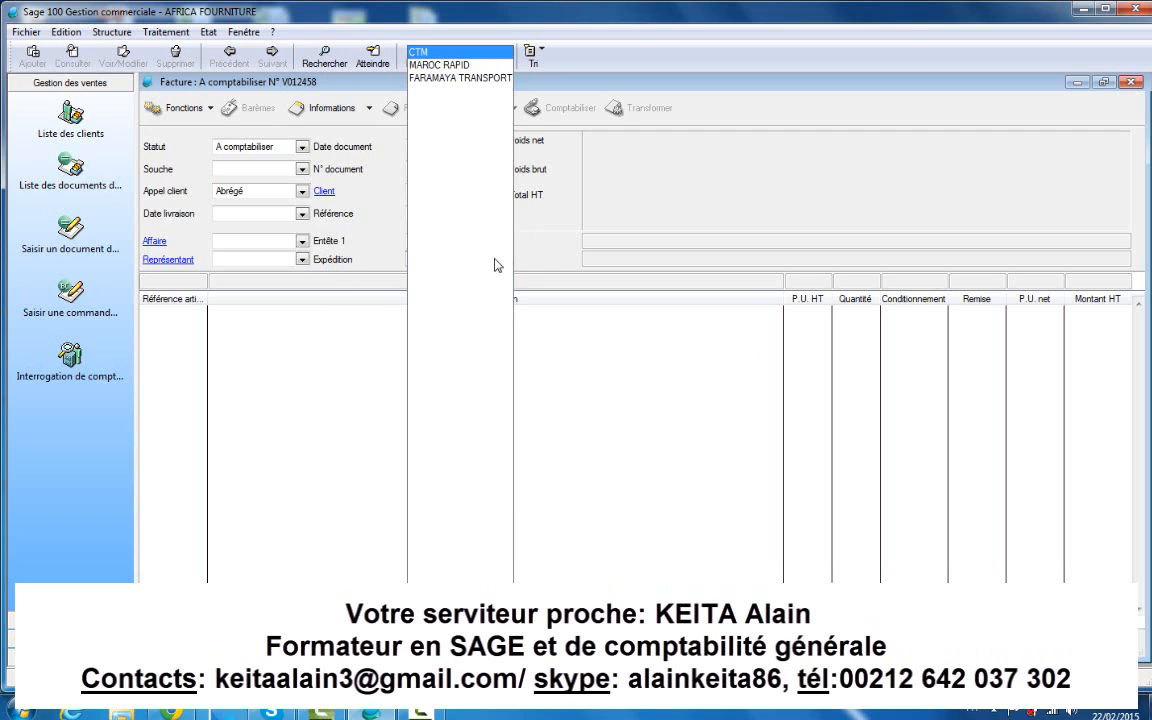
pyautogui.click(494, 262)
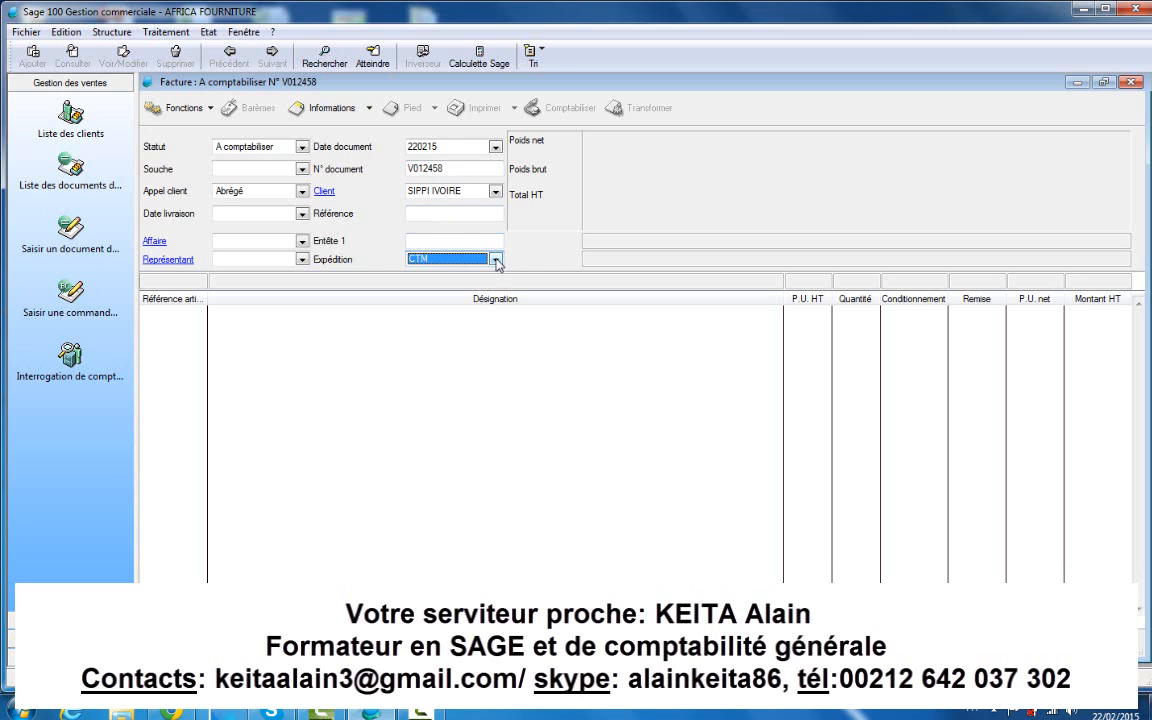
pyautogui.click(495, 259)
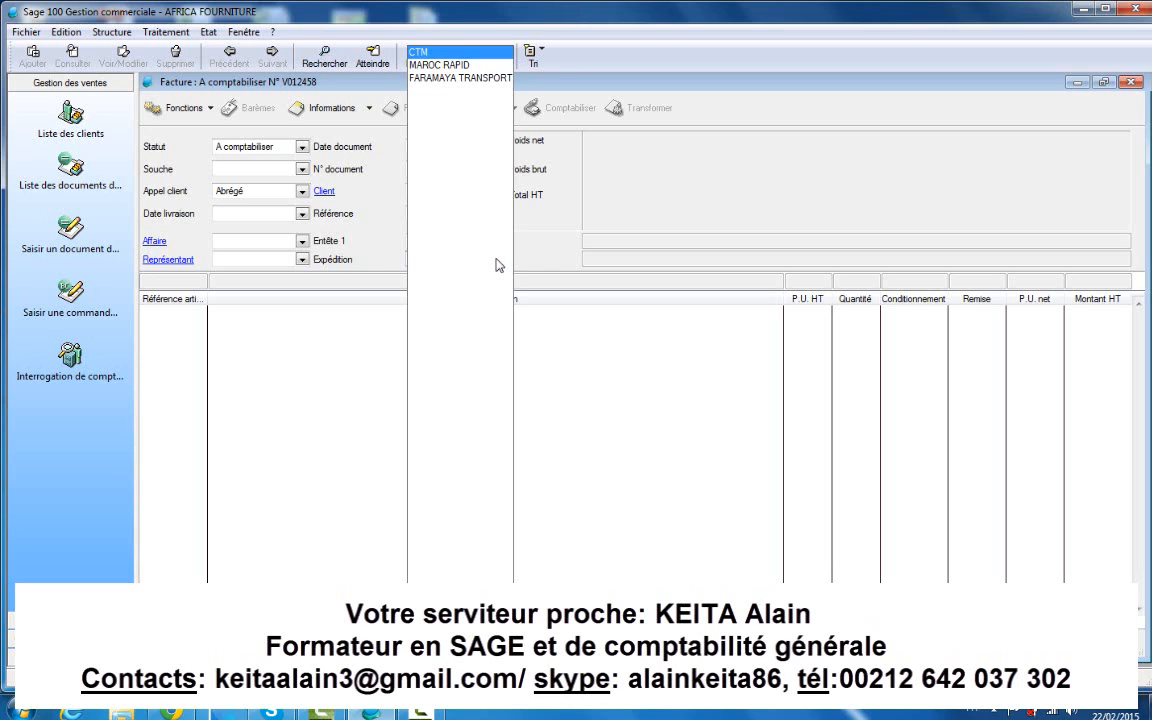
pyautogui.click(458, 64)
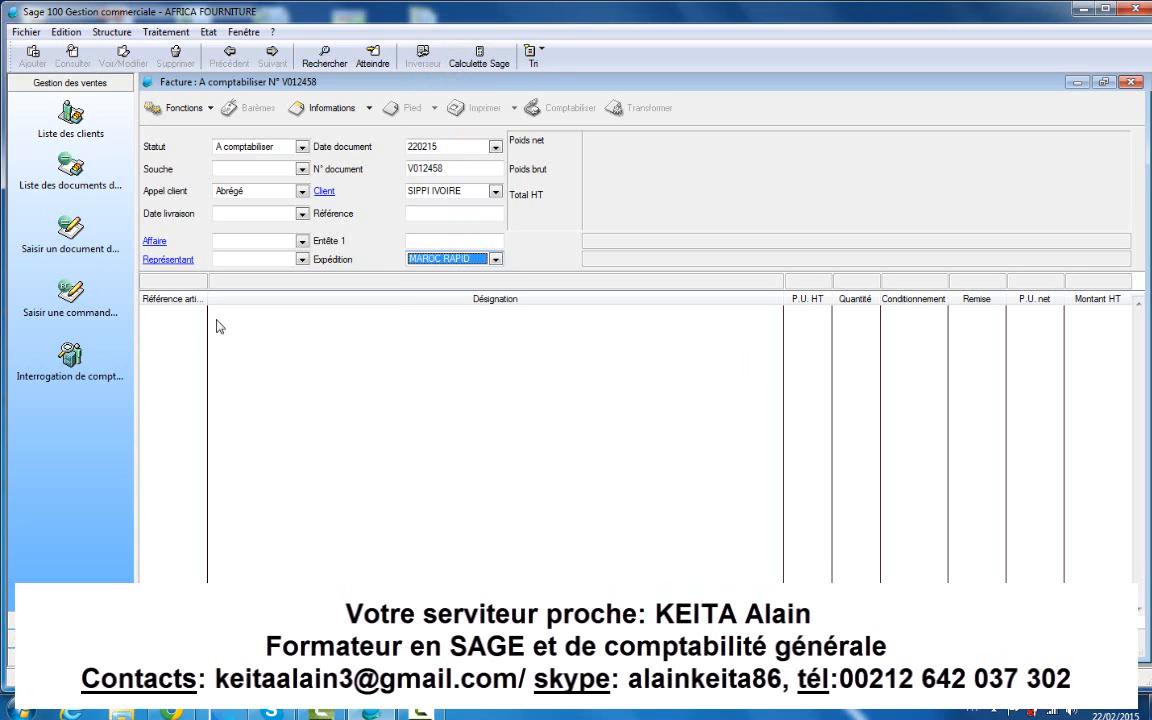
pyautogui.click(453, 472)
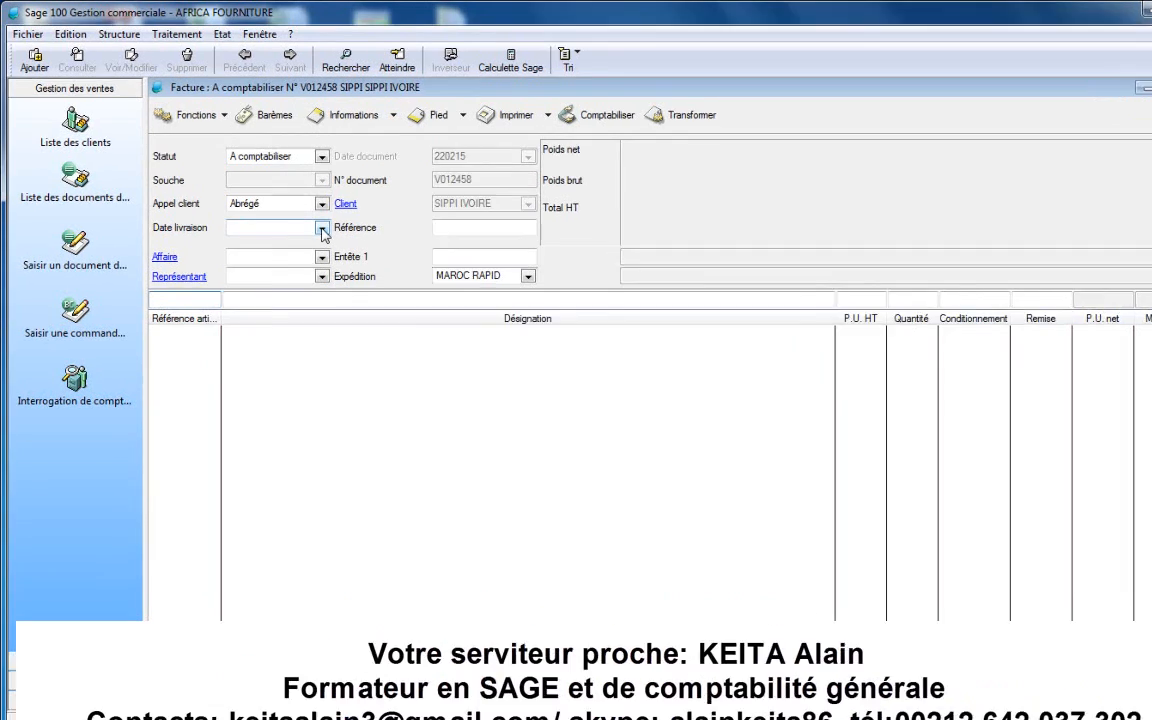
pyautogui.click(302, 214)
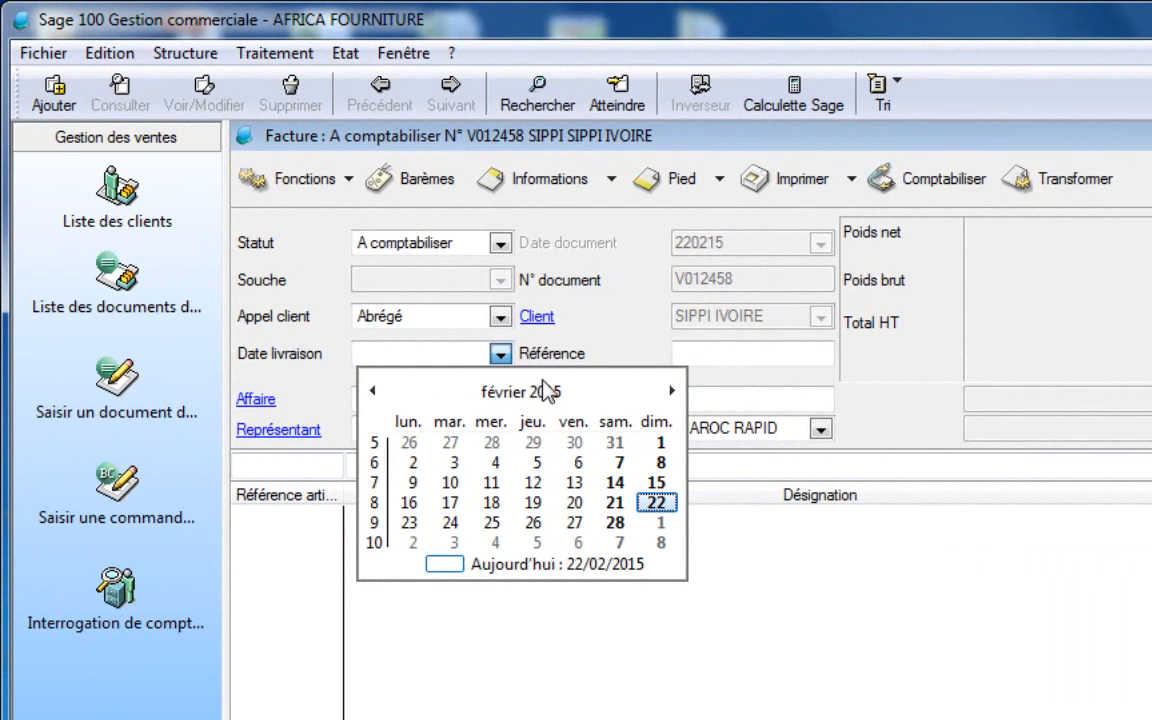
pyautogui.click(450, 523)
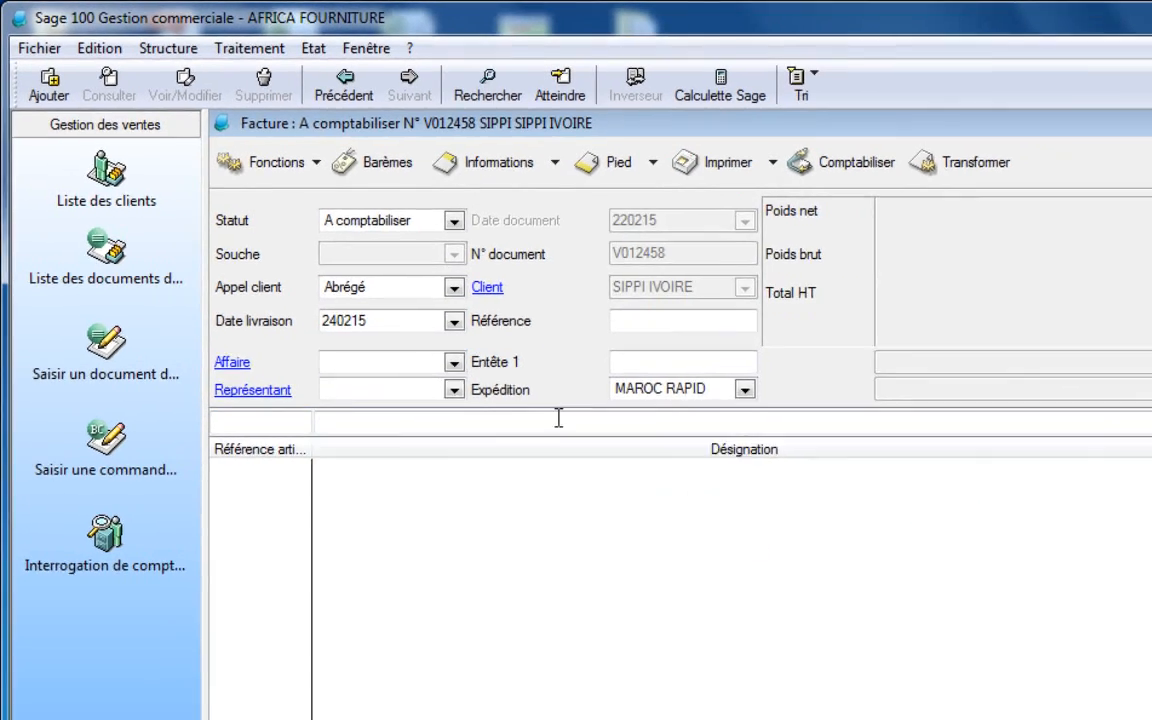
# Add an invoice line for the article AGENDA with a quantity of 235
pyautogui.click(286, 464)
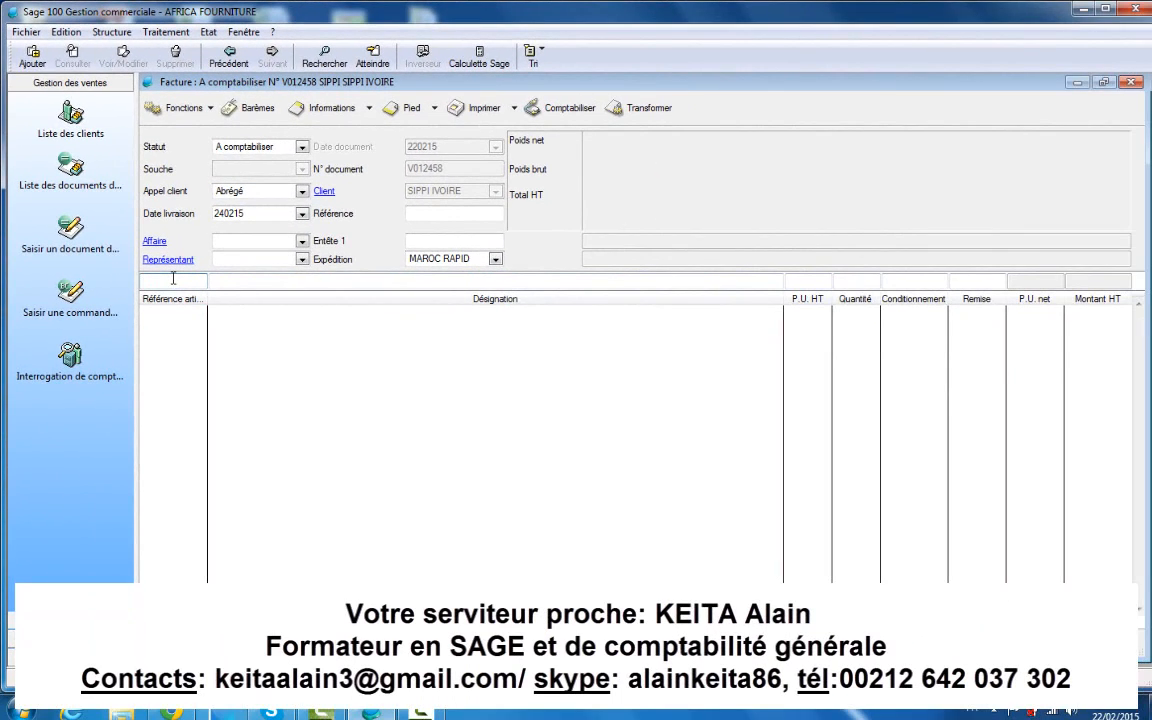
pyautogui.click(227, 282)
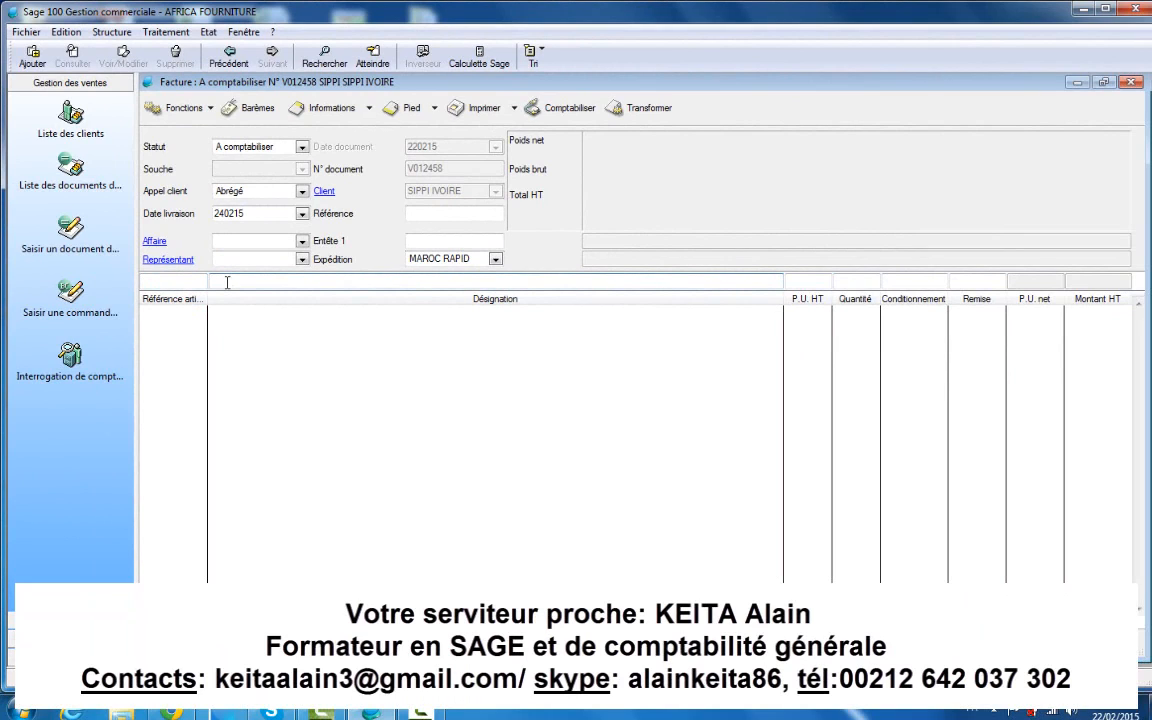
pyautogui.write('AGENDA')
pyautogui.press('Tab')
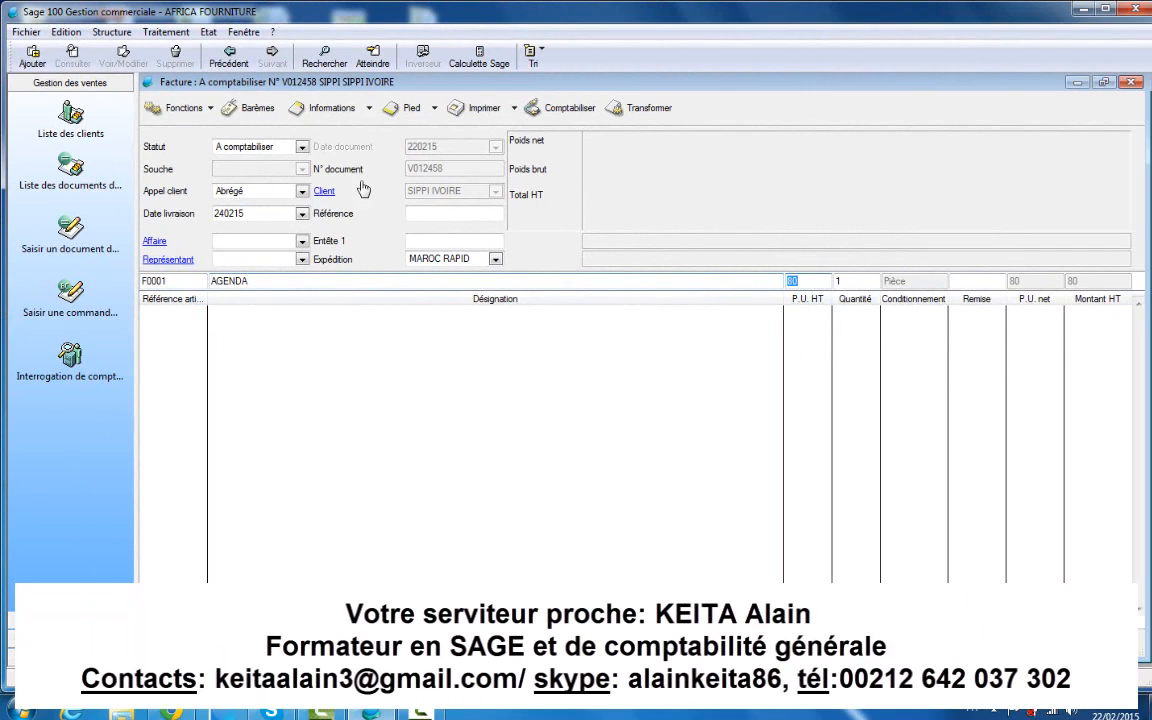
pyautogui.click(843, 281)
pyautogui.write('235')
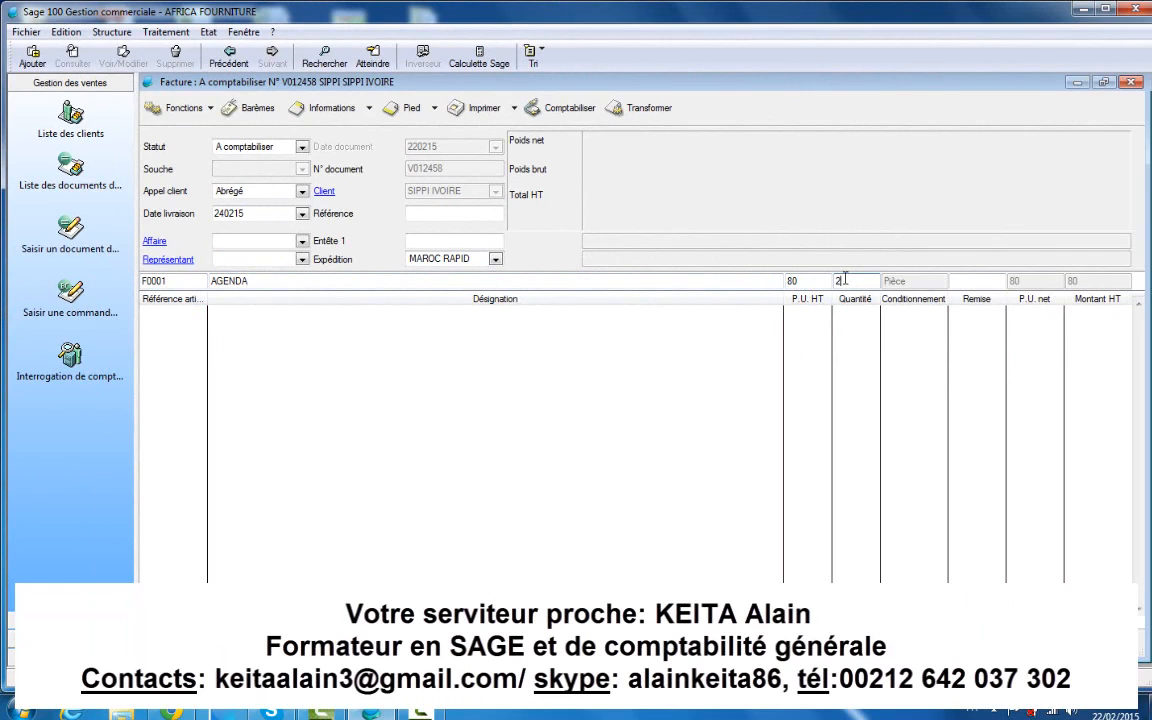
pyautogui.press('Return')
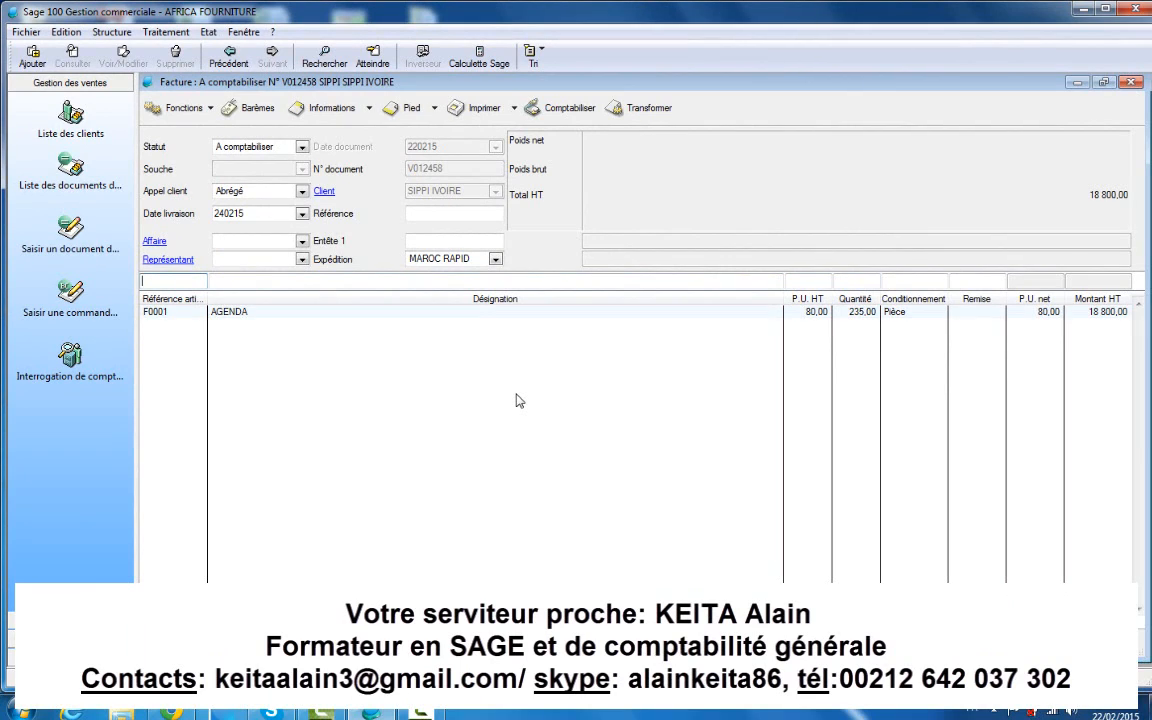
pyautogui.write('B')
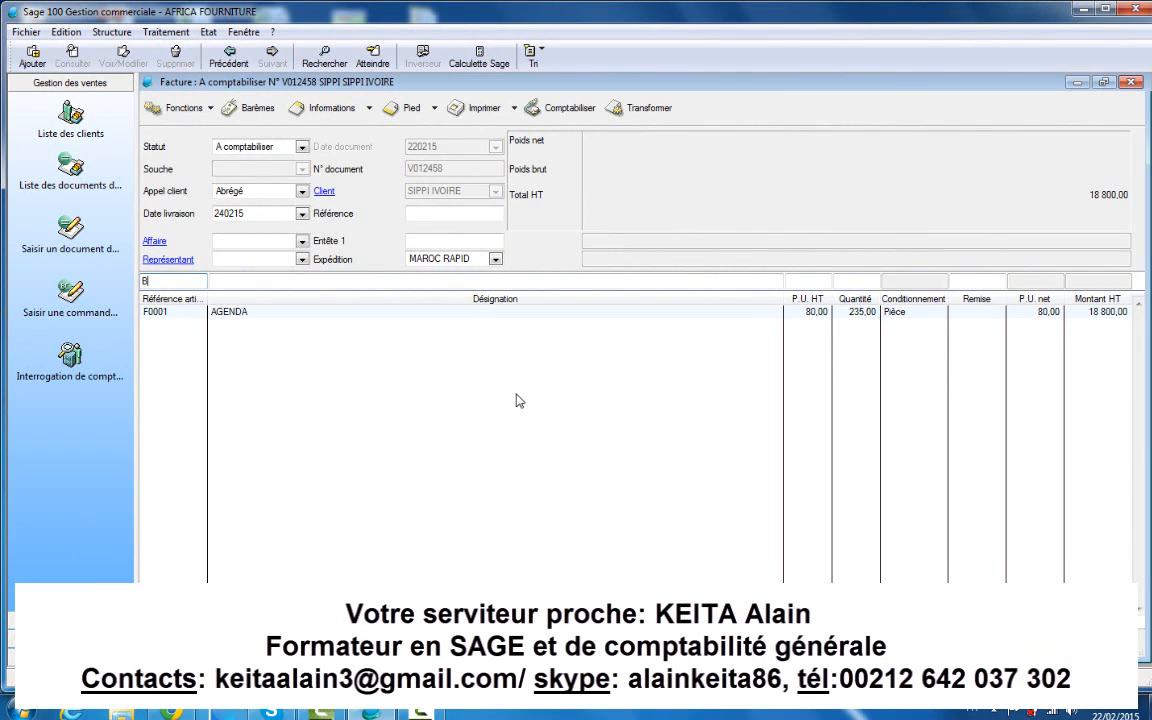
pyautogui.write('OC_NOTE')
pyautogui.press('BackSpace')
pyautogui.press('BackSpace')
pyautogui.press('BackSpace')
pyautogui.press('BackSpace')
pyautogui.press('BackSpace')
pyautogui.press('BackSpace')
pyautogui.press('BackSpace')
pyautogui.press('BackSpace')
# Add an invoice line for the article BLOC NOTES with a quantity of 135
pyautogui.press('Tab')
pyautogui.write('BLOC')
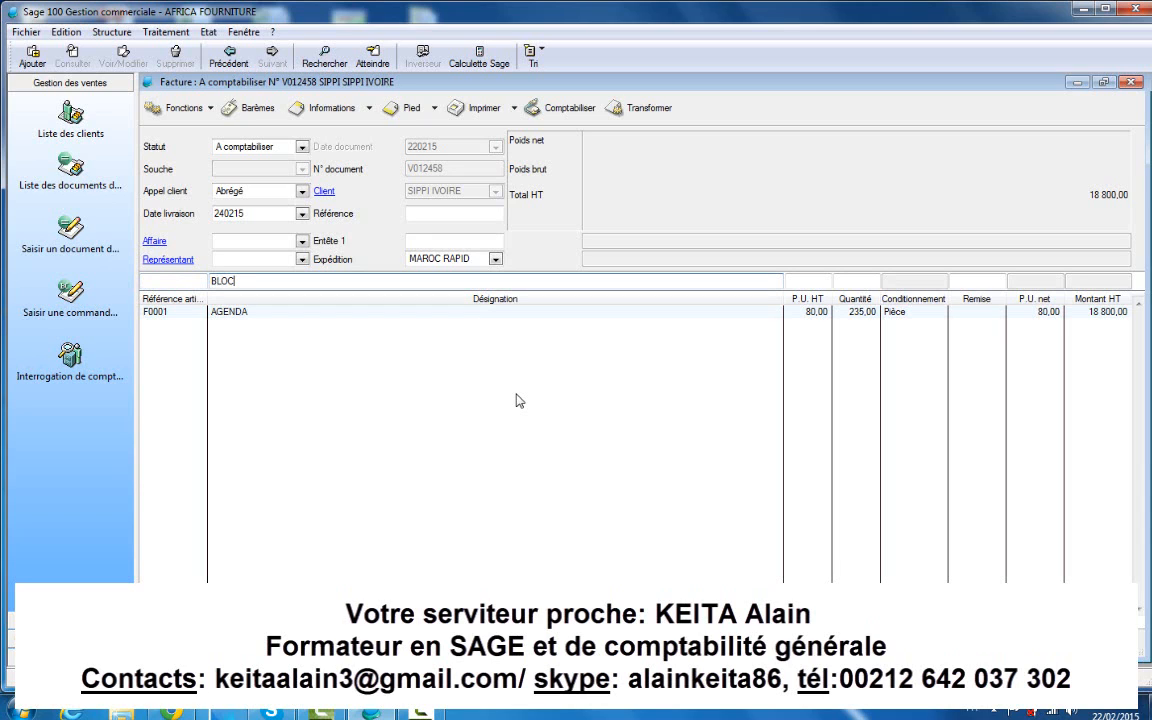
pyautogui.write(' NOTE')
pyautogui.press('Return')
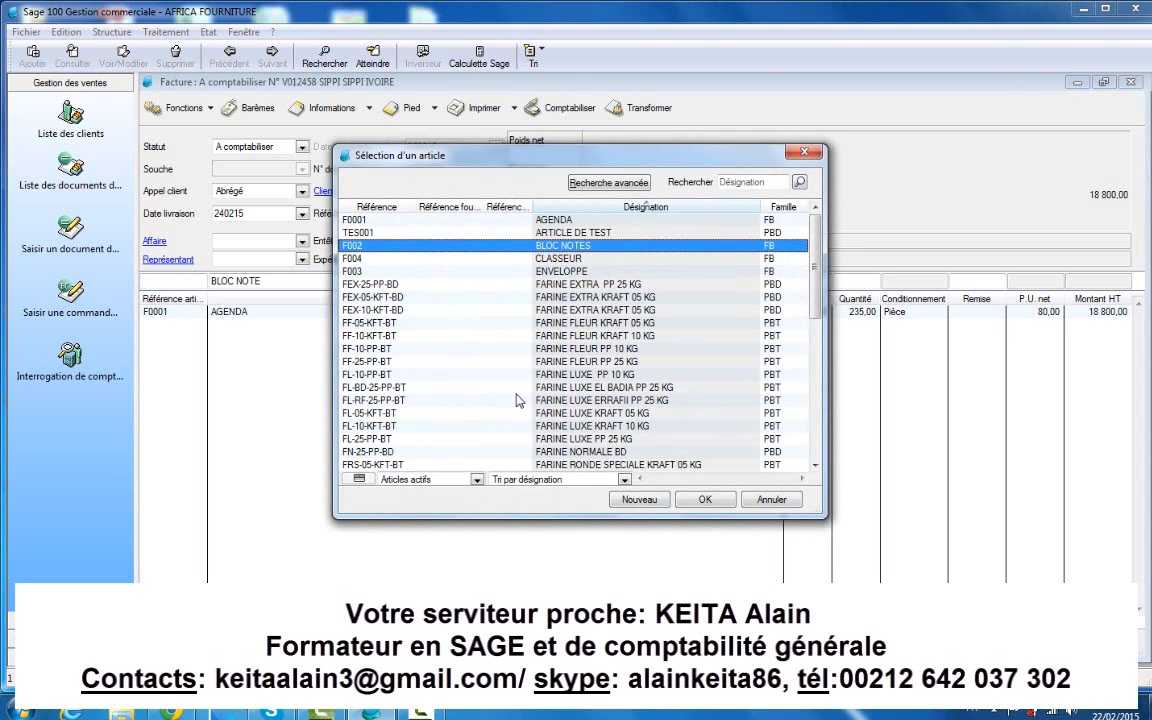
pyautogui.press('Return')
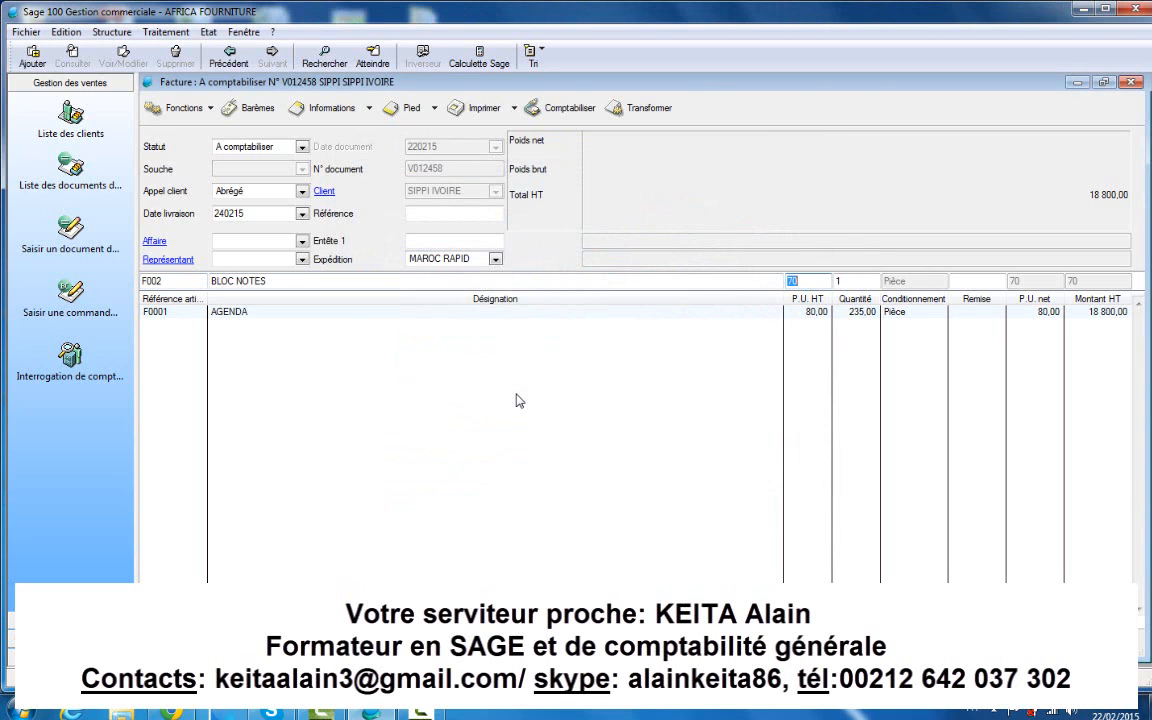
pyautogui.press('Tab')
pyautogui.write('135')
pyautogui.press('Return')
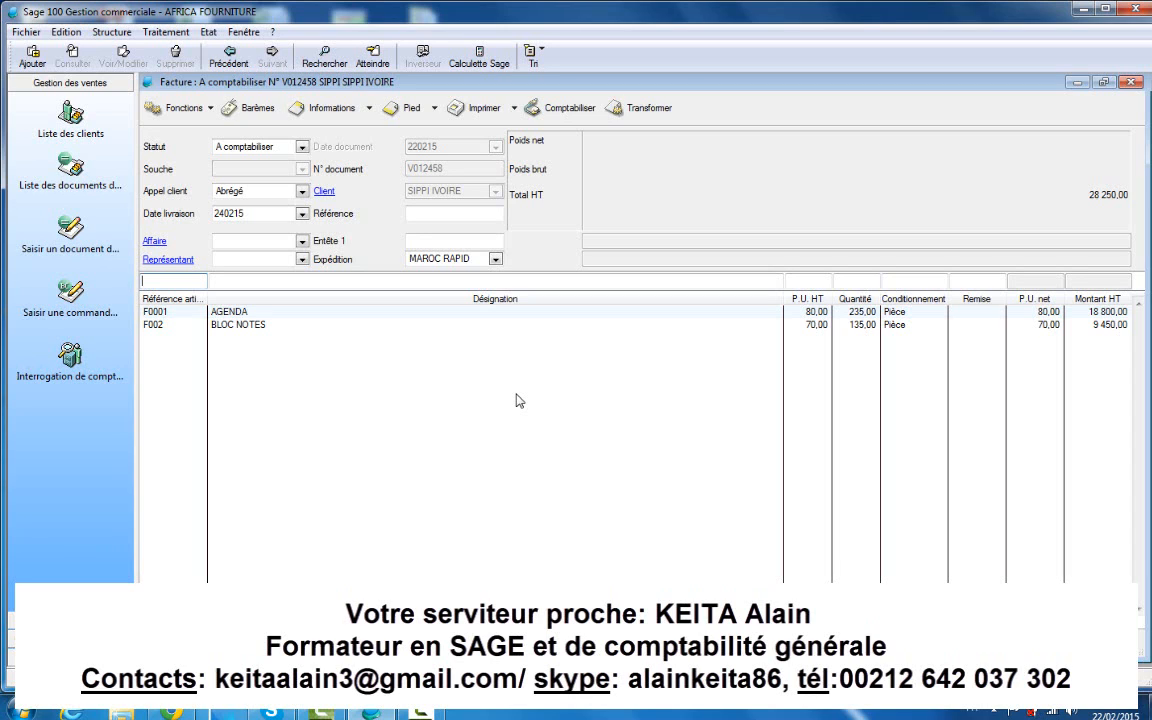
# Add an invoice line for the article ENVELOPPE (F003) with a quantity of 1500
pyautogui.press('Tab')
pyautogui.write('ENVELL')
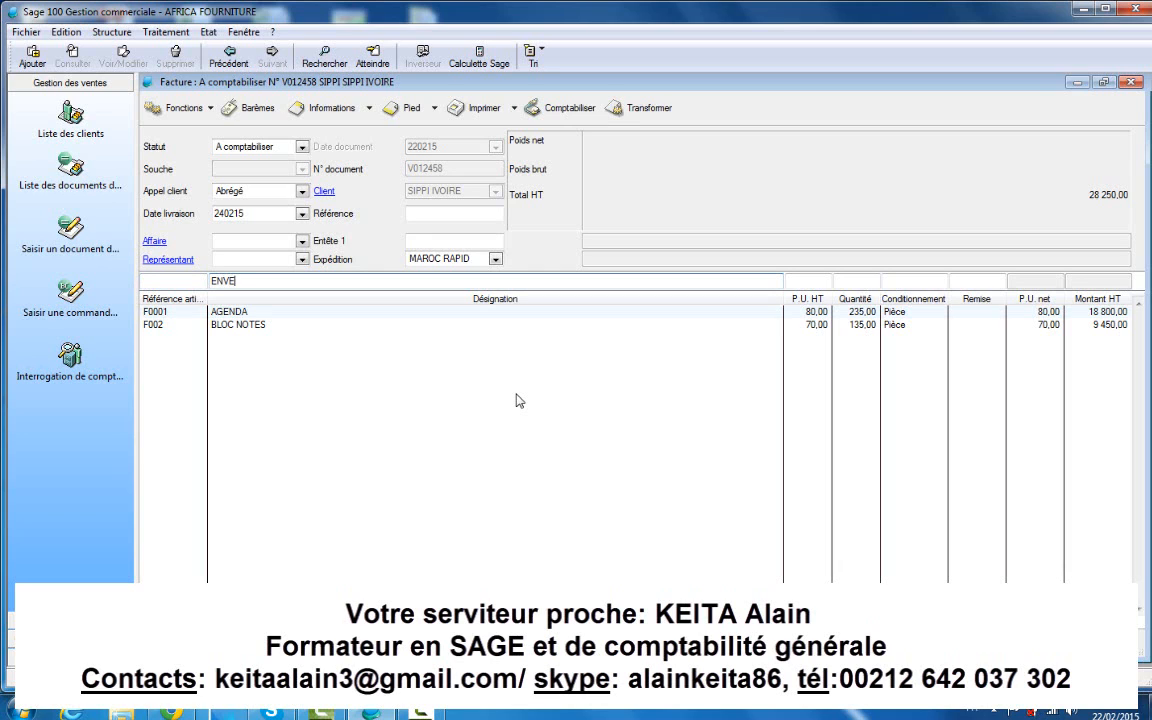
pyautogui.press('BackSpace')
pyautogui.write('OPPES')
pyautogui.press('Tab')
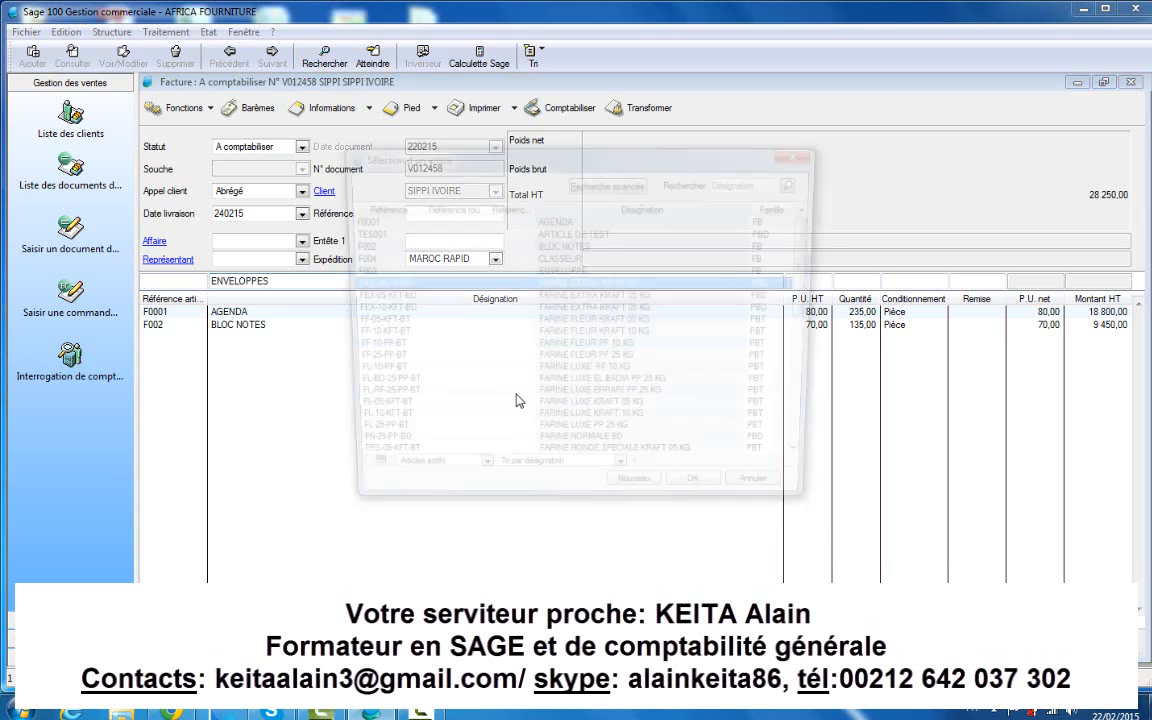
pyautogui.press('Up')
pyautogui.press('Up')
pyautogui.press('Up')
pyautogui.press('Up')
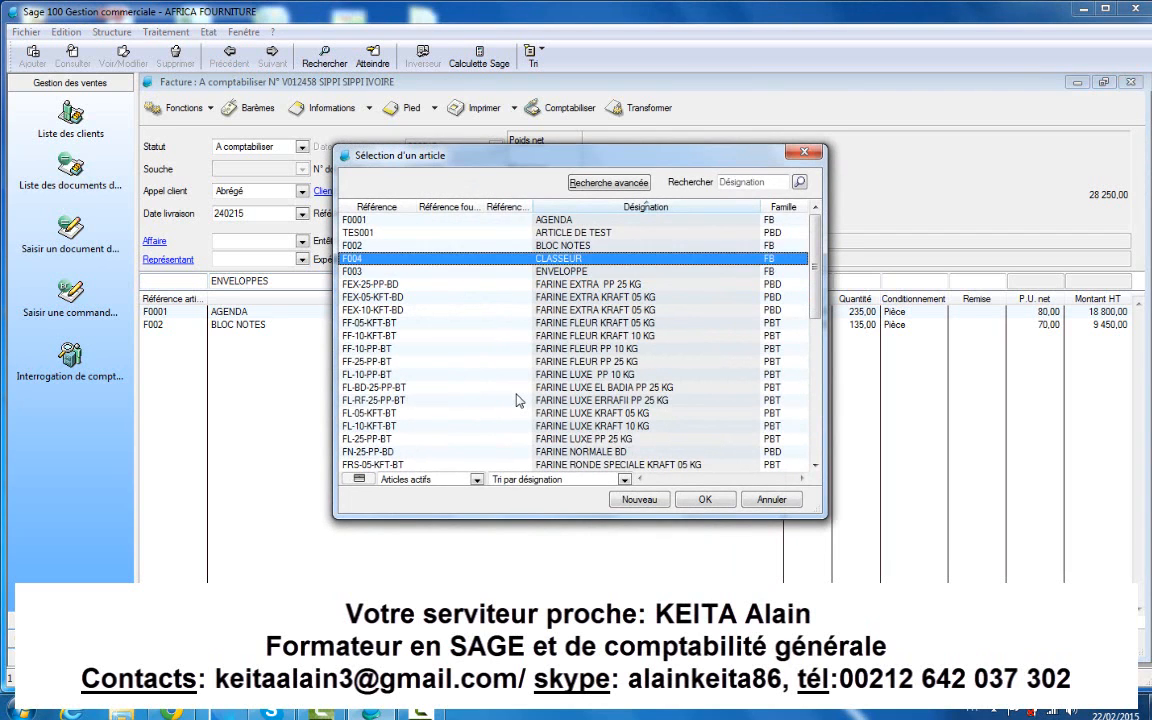
pyautogui.press('Down')
pyautogui.press('Down')
pyautogui.press('Down')
pyautogui.press('Return')
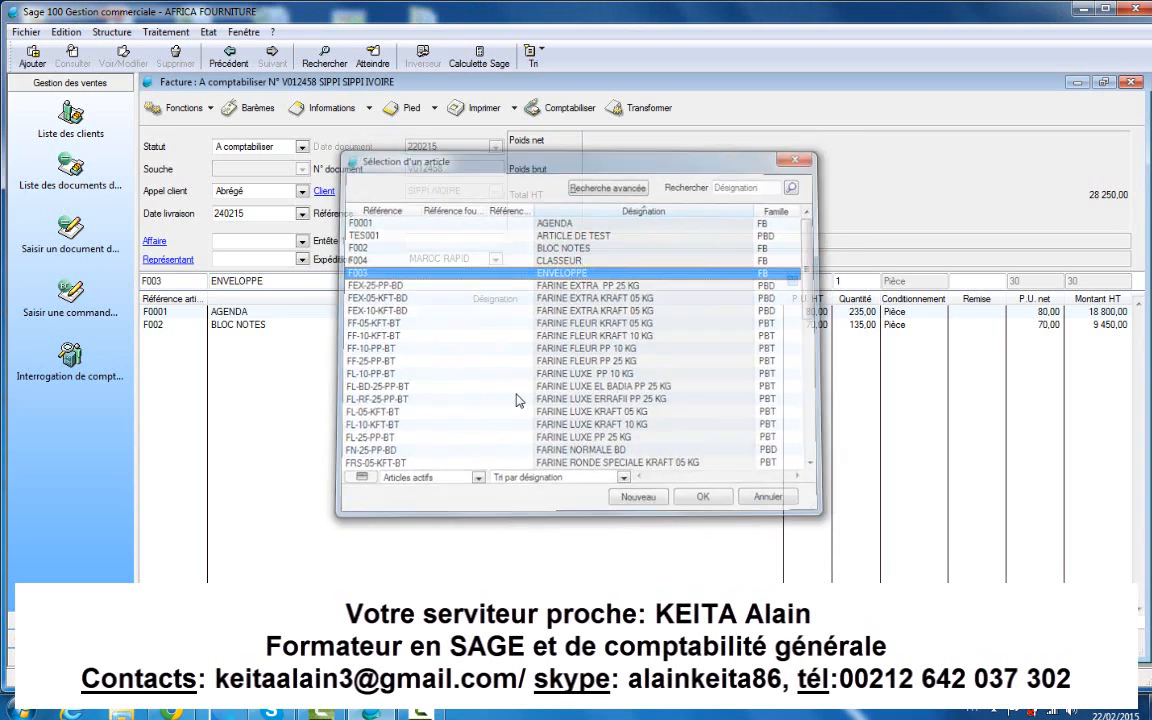
pyautogui.press('Tab')
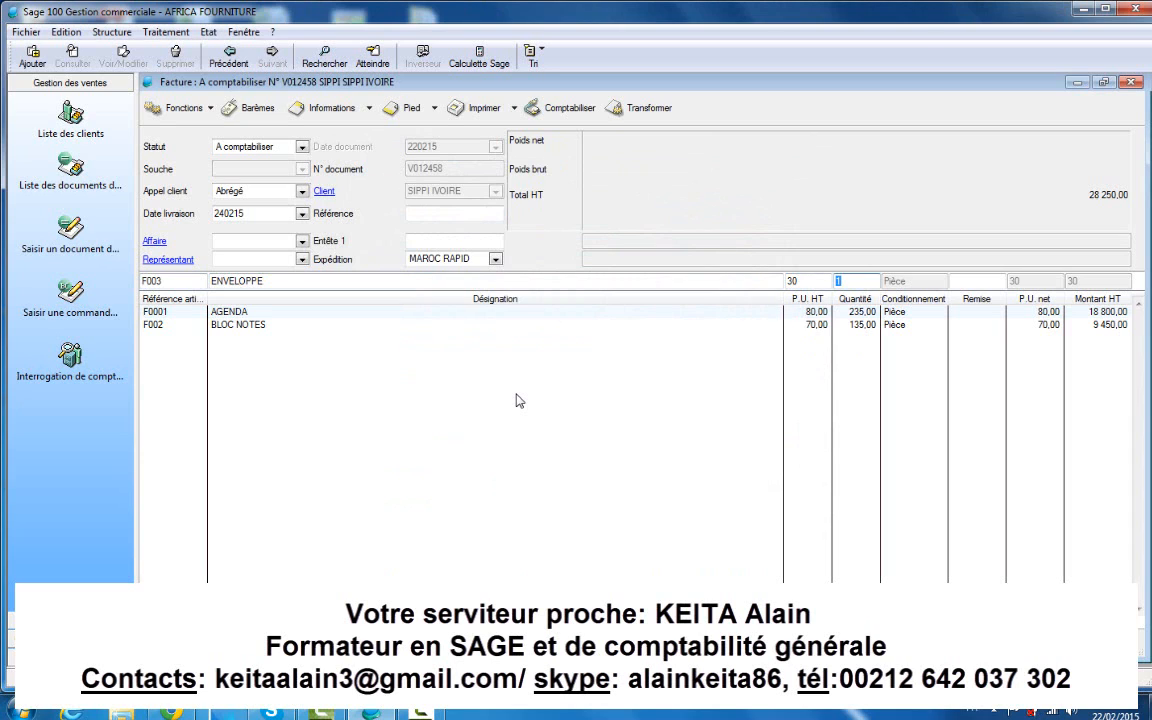
pyautogui.write('1500')
pyautogui.press('Return')
# Add an invoice line for the article PAPIER with a quantity of 5000
pyautogui.press('Tab')
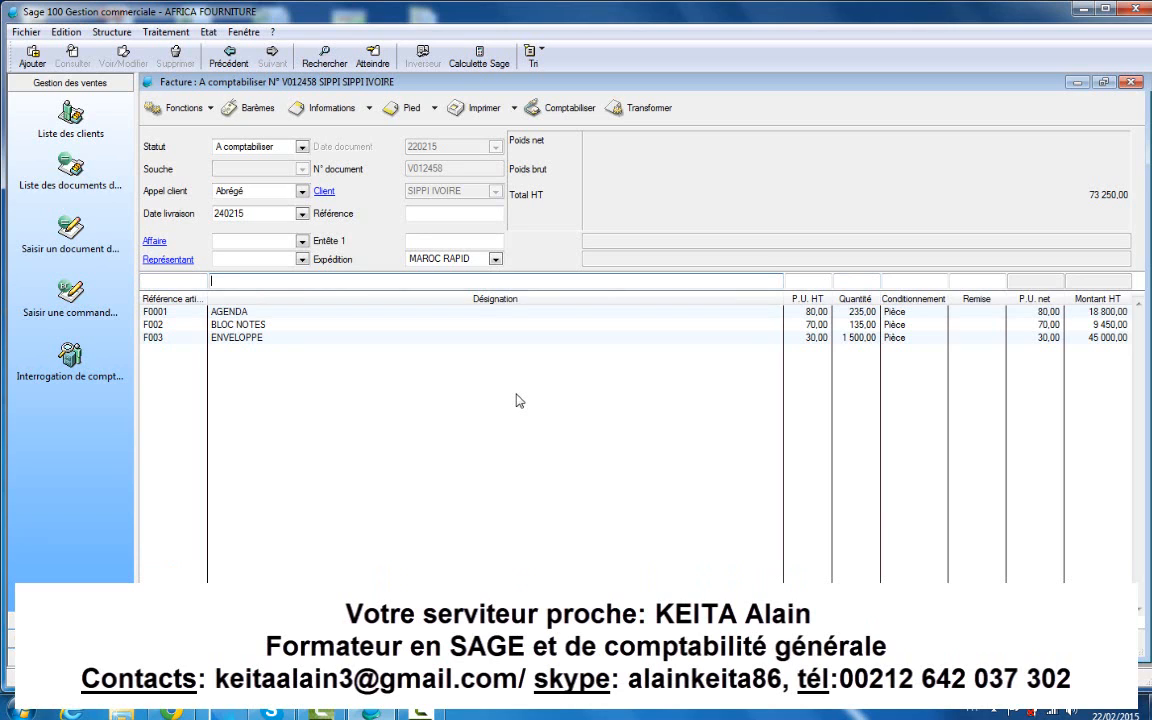
pyautogui.write('PAP')
pyautogui.write('IER')
pyautogui.press('Tab')
pyautogui.press('Tab')
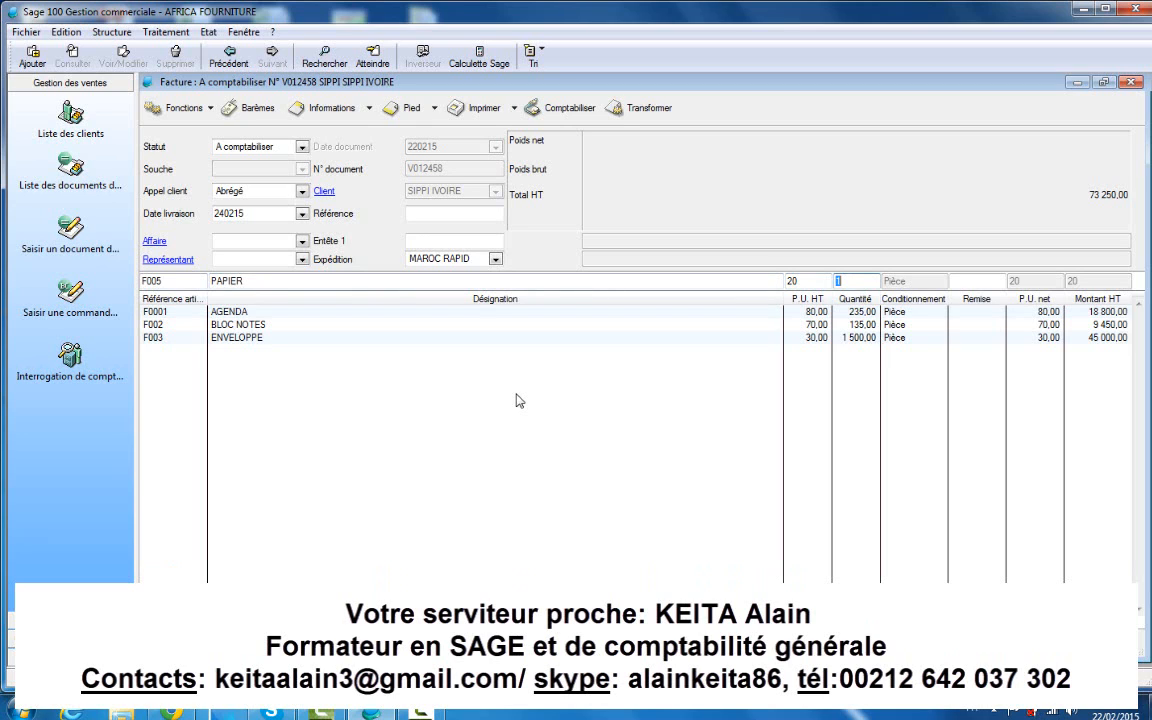
pyautogui.write('5000')
pyautogui.press('Return')
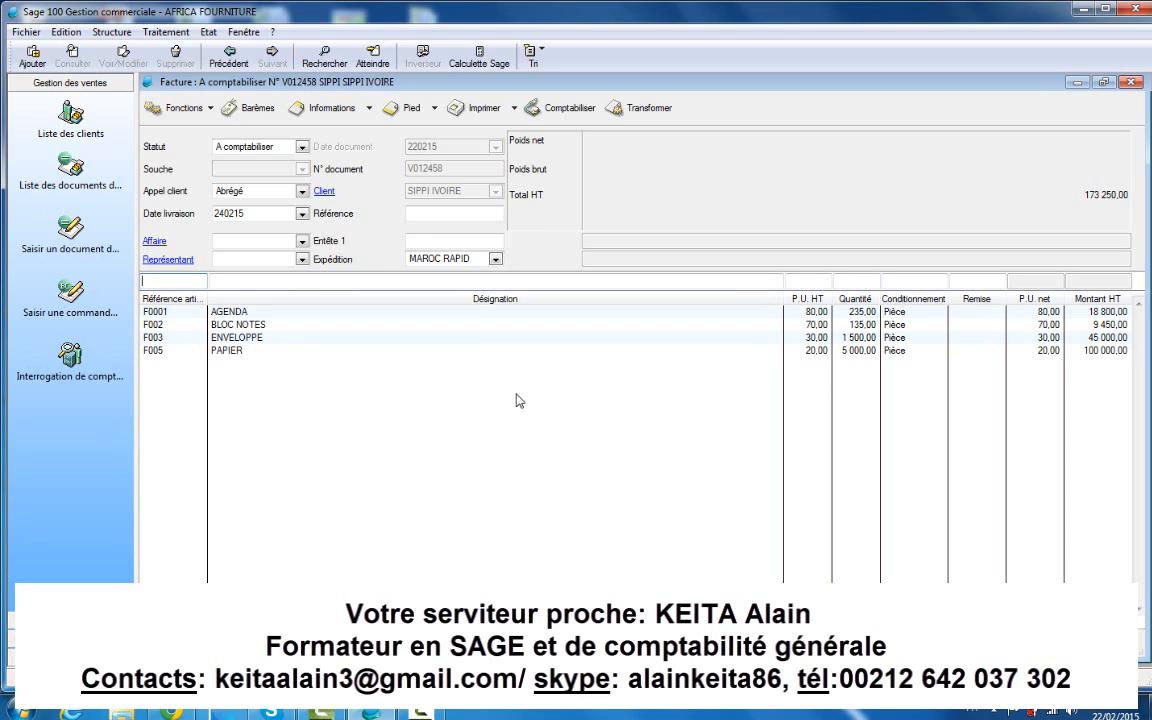
# Add an invoice line for the article CLASSEUR with a quantity of 88
pyautogui.press('Tab')
pyautogui.write('CLASS')
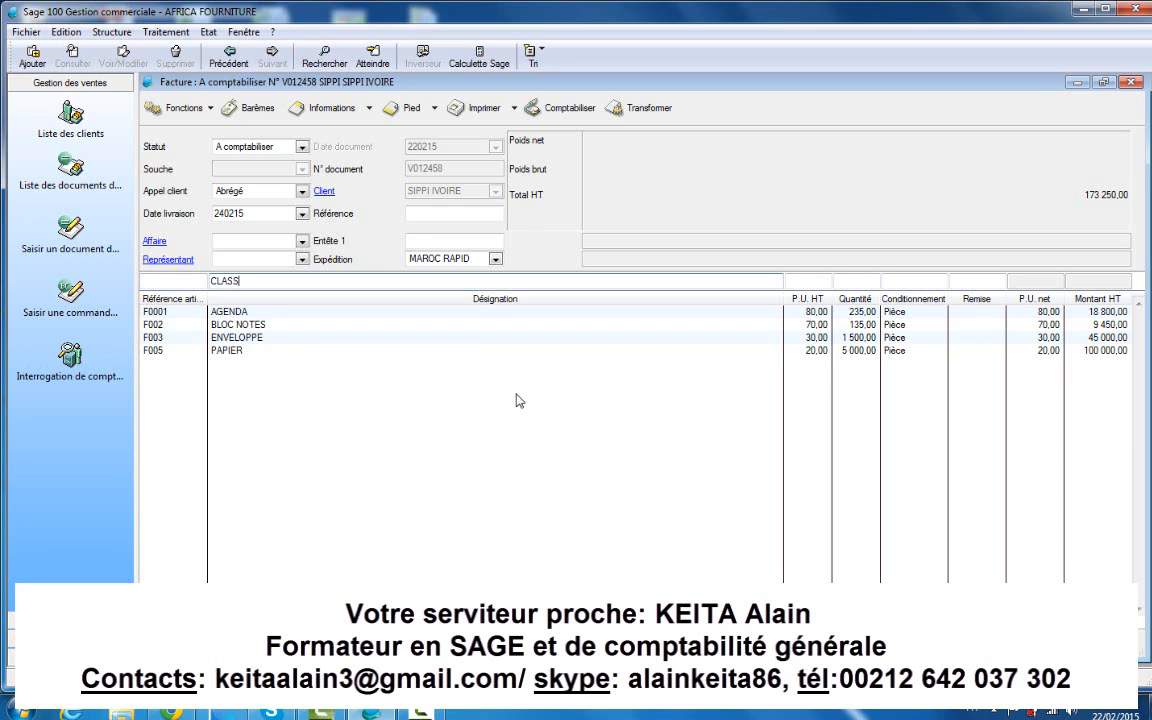
pyautogui.write('EUR')
pyautogui.press('Tab')
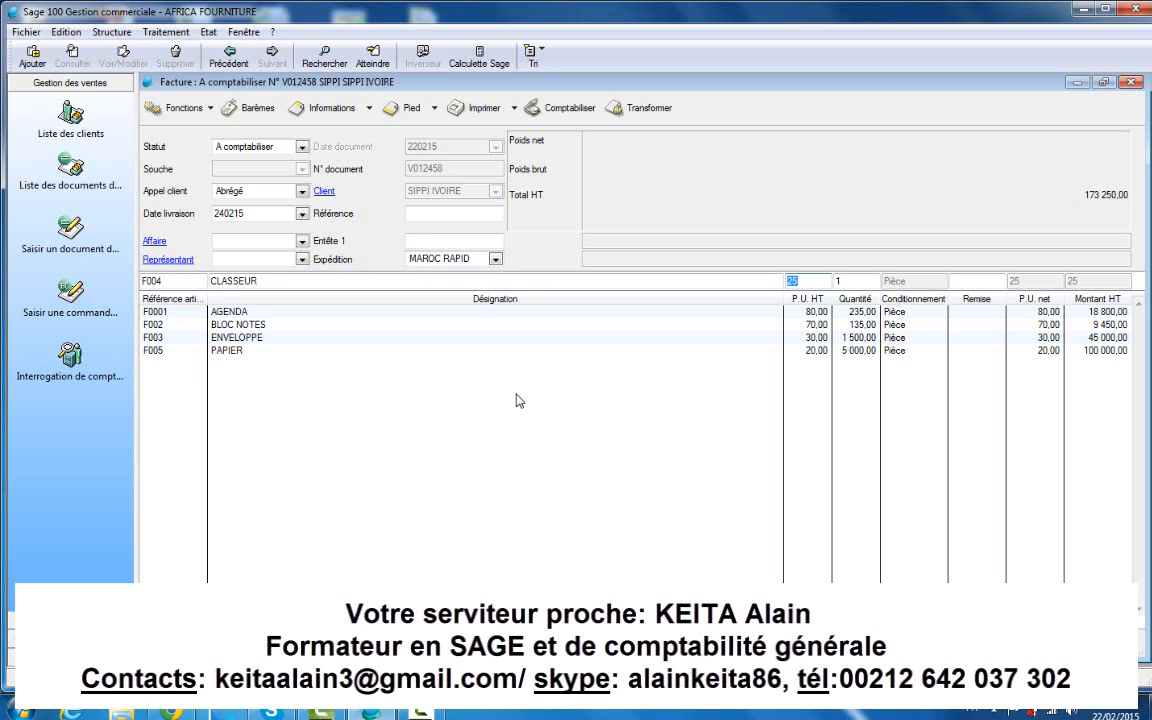
pyautogui.press('Tab')
pyautogui.write('88')
pyautogui.press('Return')
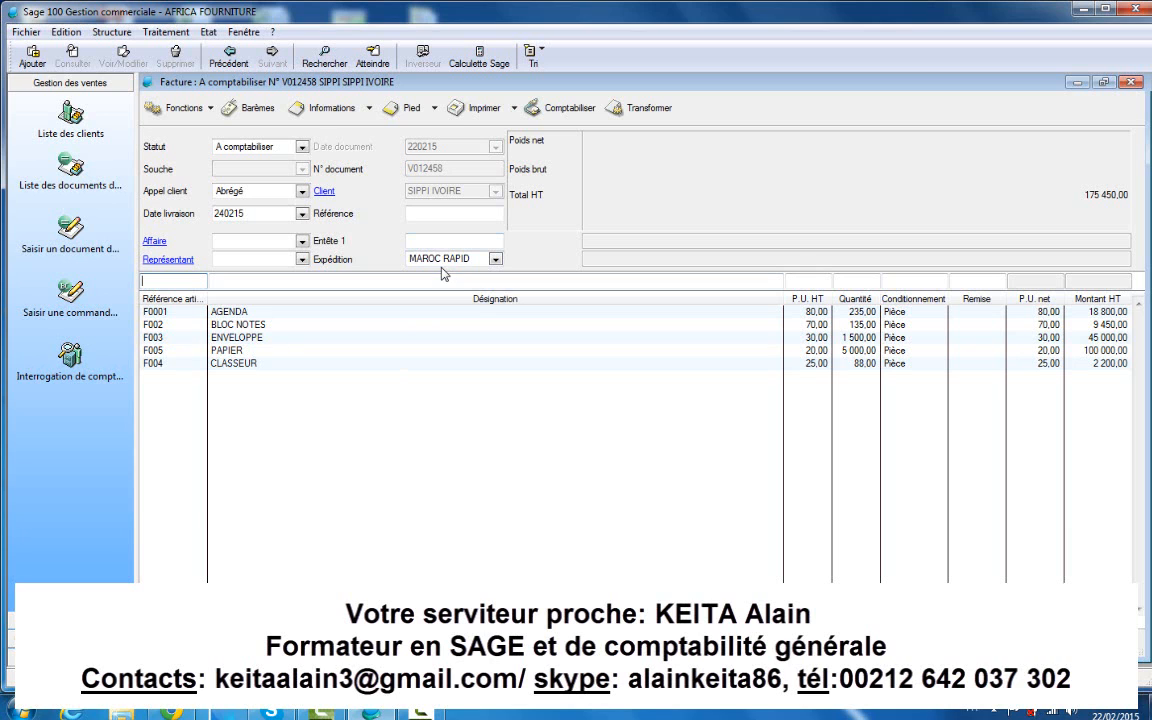
# Open the print preview of invoice V012458, examine the article lines, totals and carrier on it, and close the preview
pyautogui.click(471, 113)
pyautogui.press('Return')
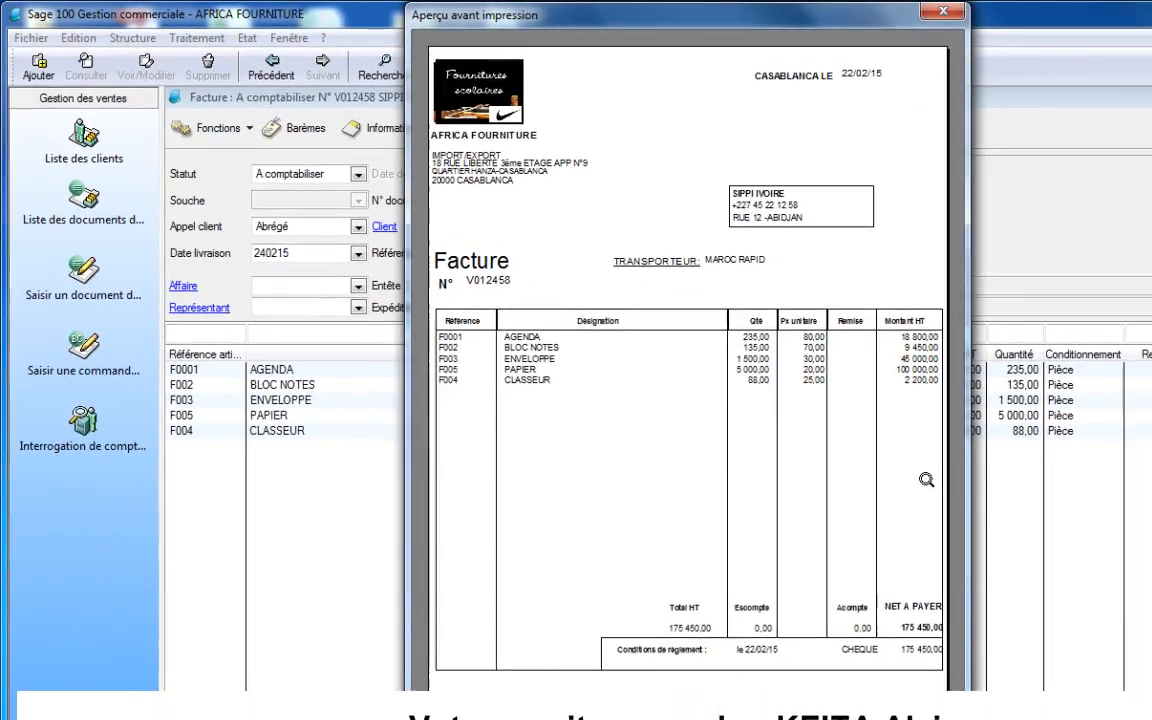
pyautogui.click(793, 597)
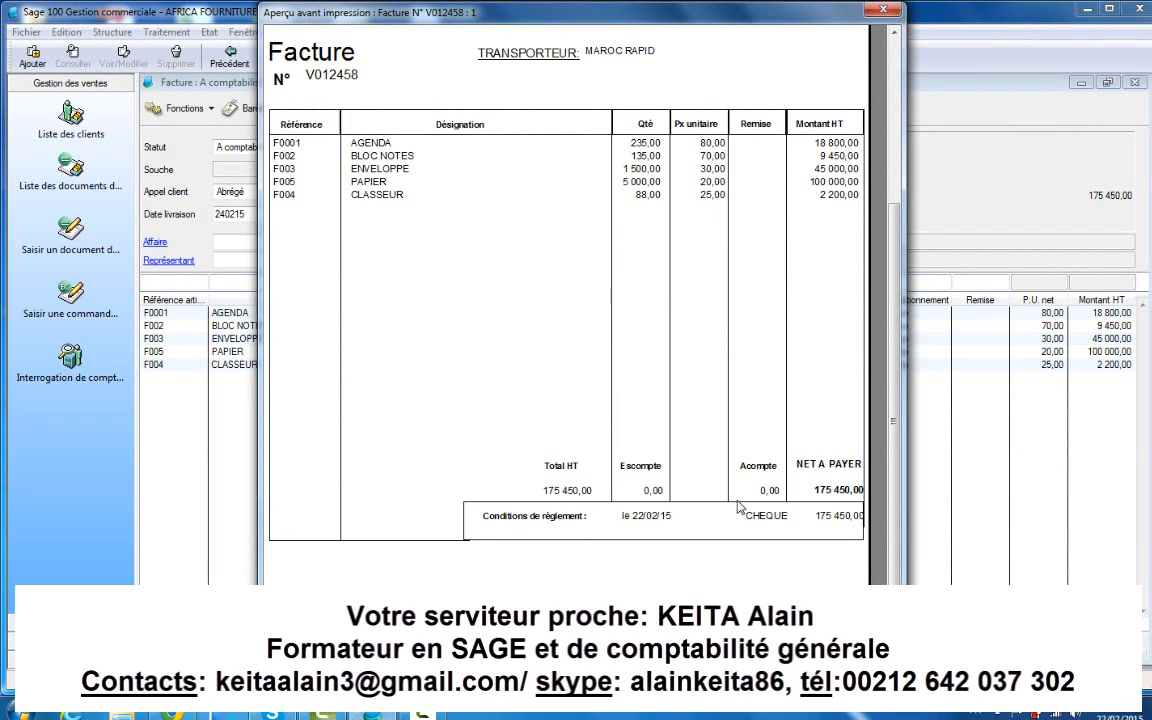
pyautogui.click(895, 35)
pyautogui.click(895, 35)
pyautogui.click(895, 35)
pyautogui.click(895, 35)
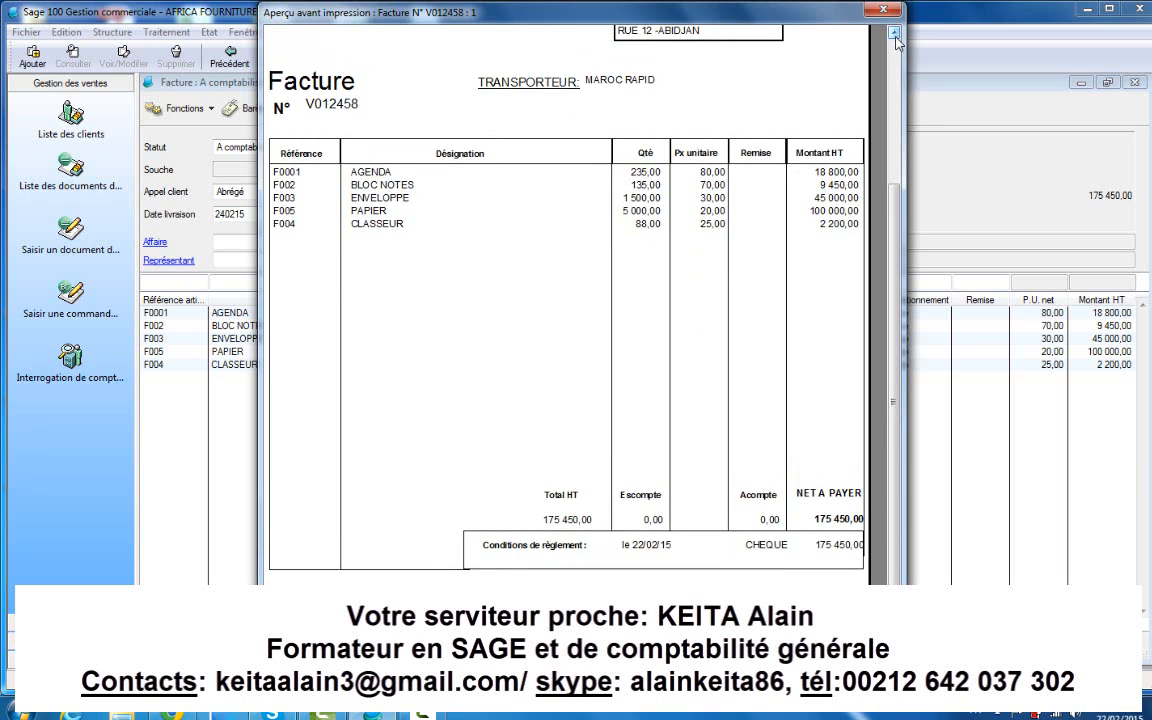
pyautogui.click(895, 36)
pyautogui.click(895, 36)
pyautogui.click(895, 48)
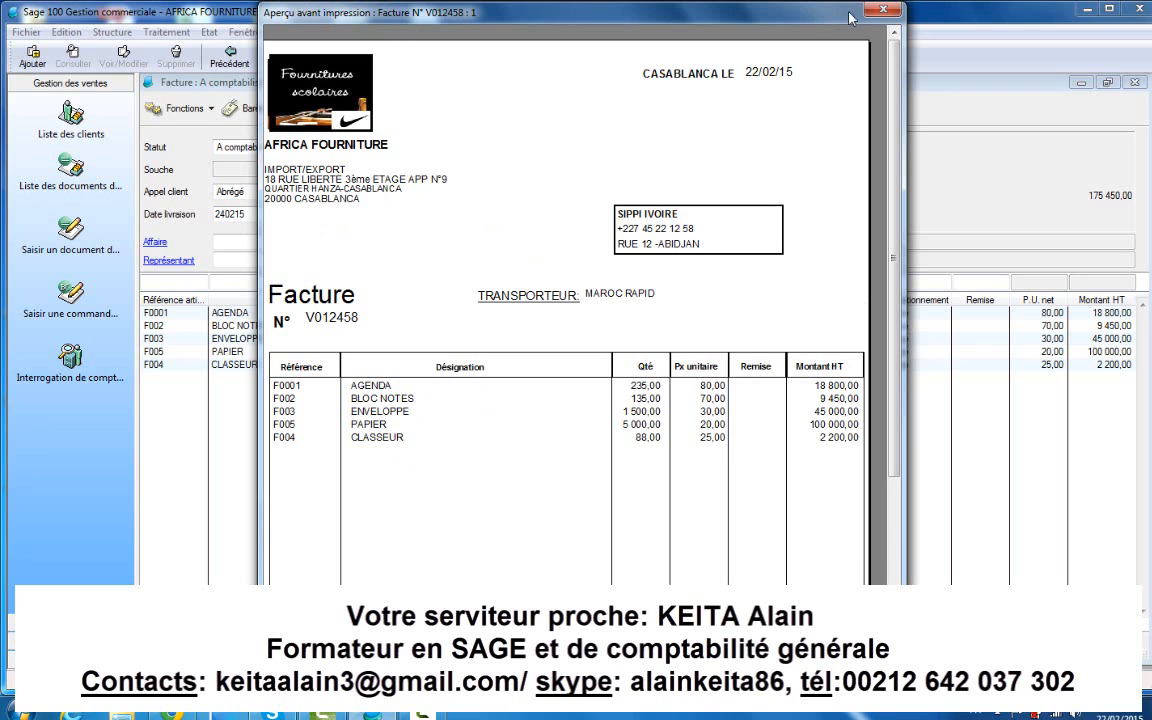
pyautogui.click(883, 9)
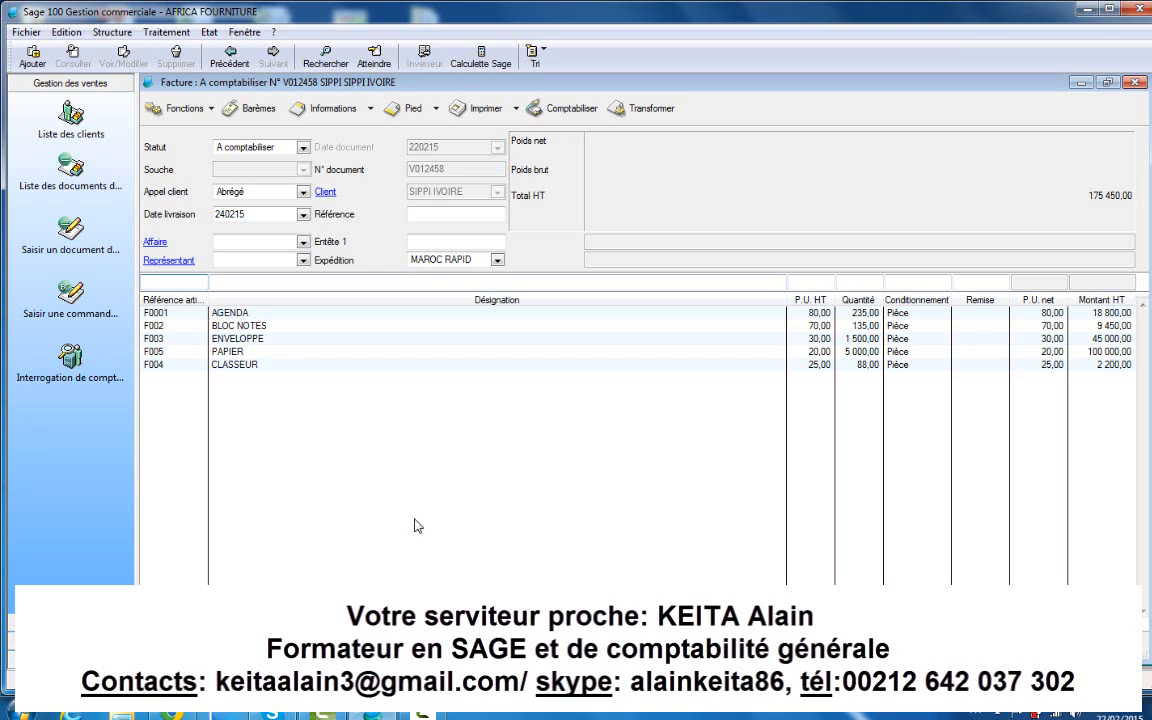
# Change the invoice's shipping mode to FARAMAYA TRANSPORT and check its print preview before closing the invoice
pyautogui.click(498, 261)
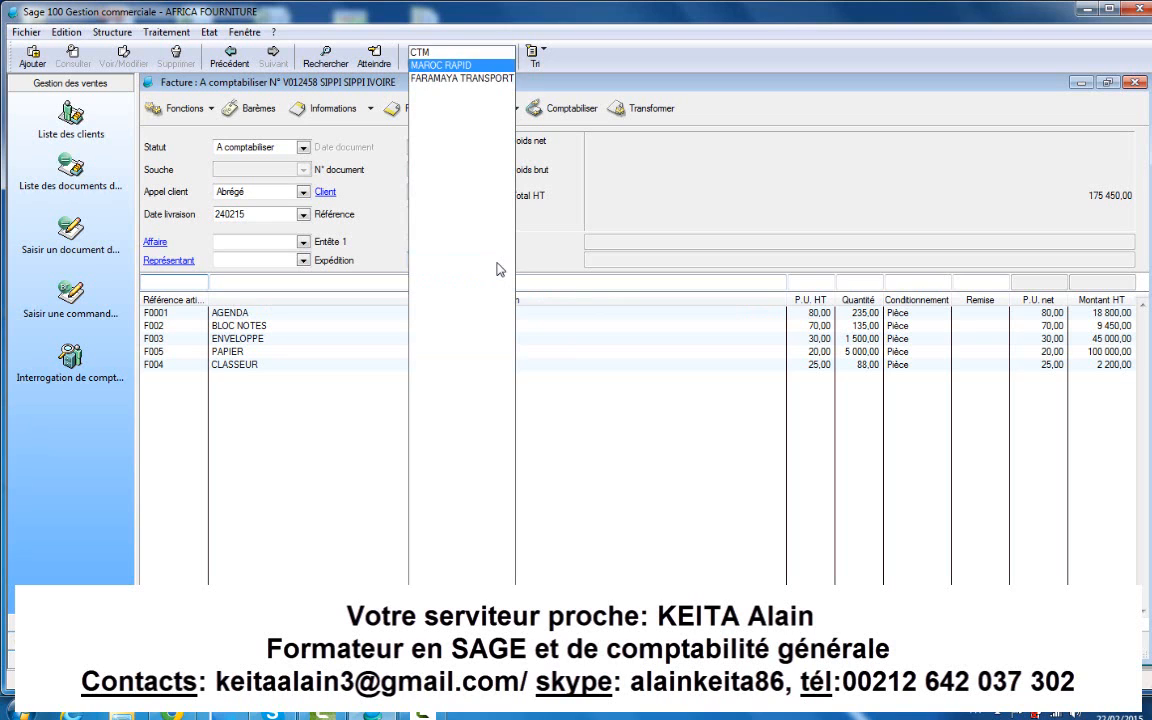
pyautogui.click(462, 79)
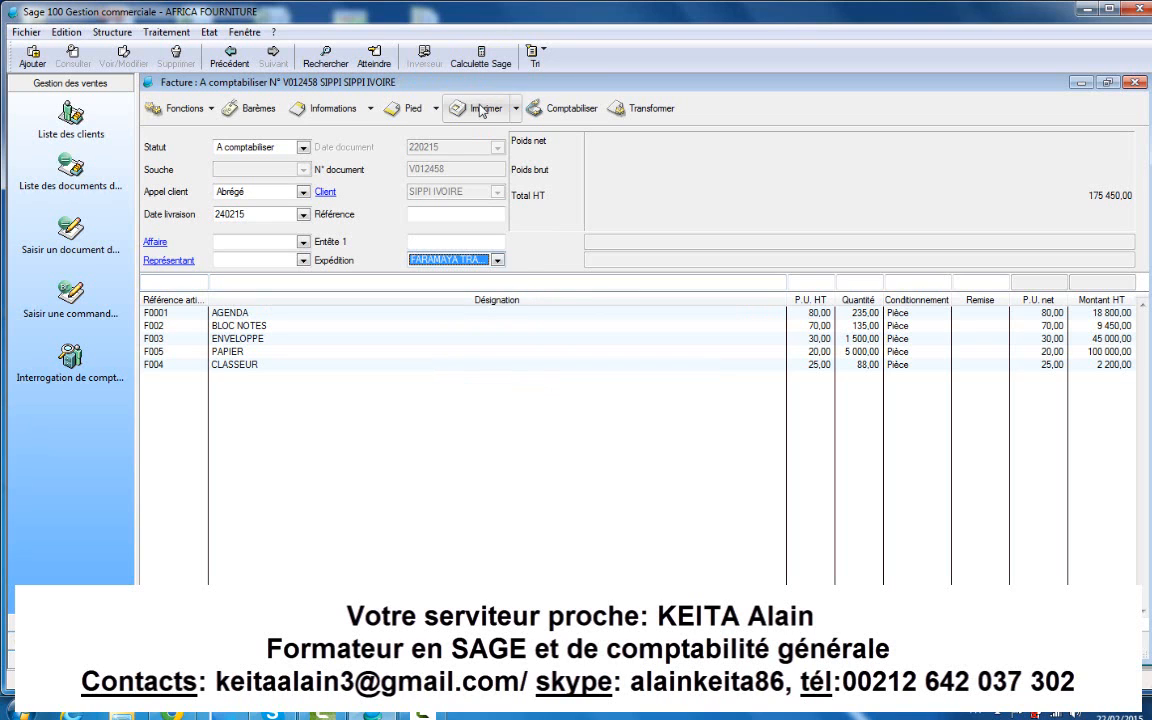
pyautogui.click(481, 109)
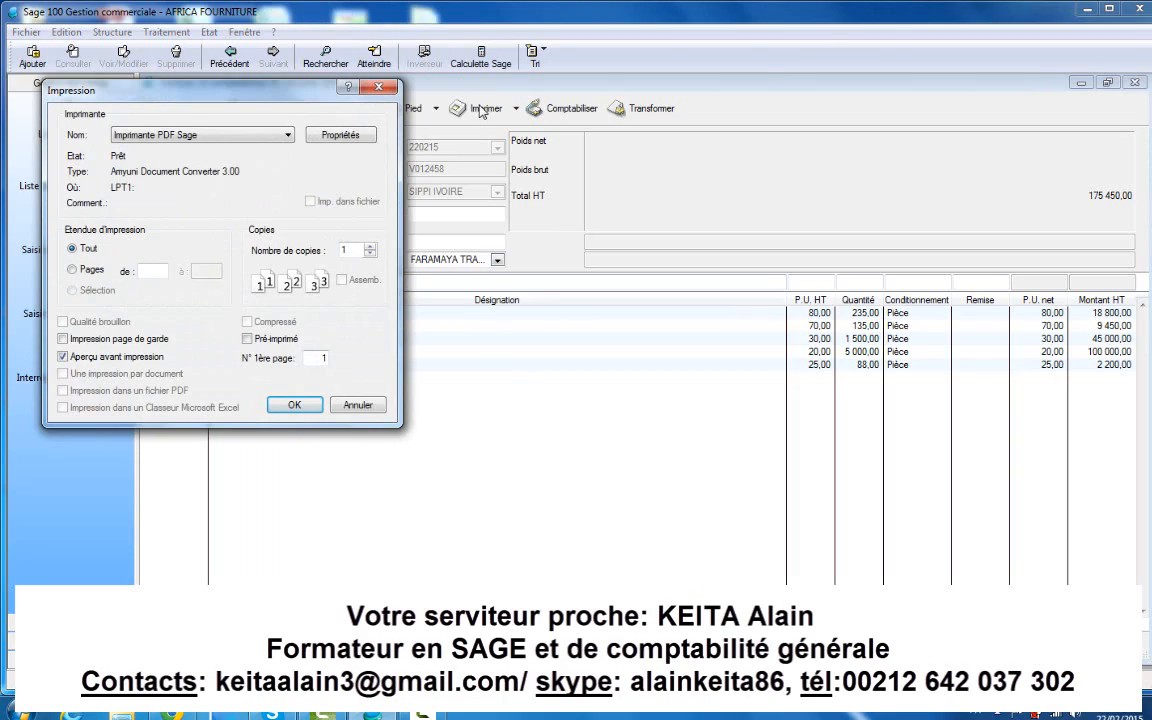
pyautogui.press('Return')
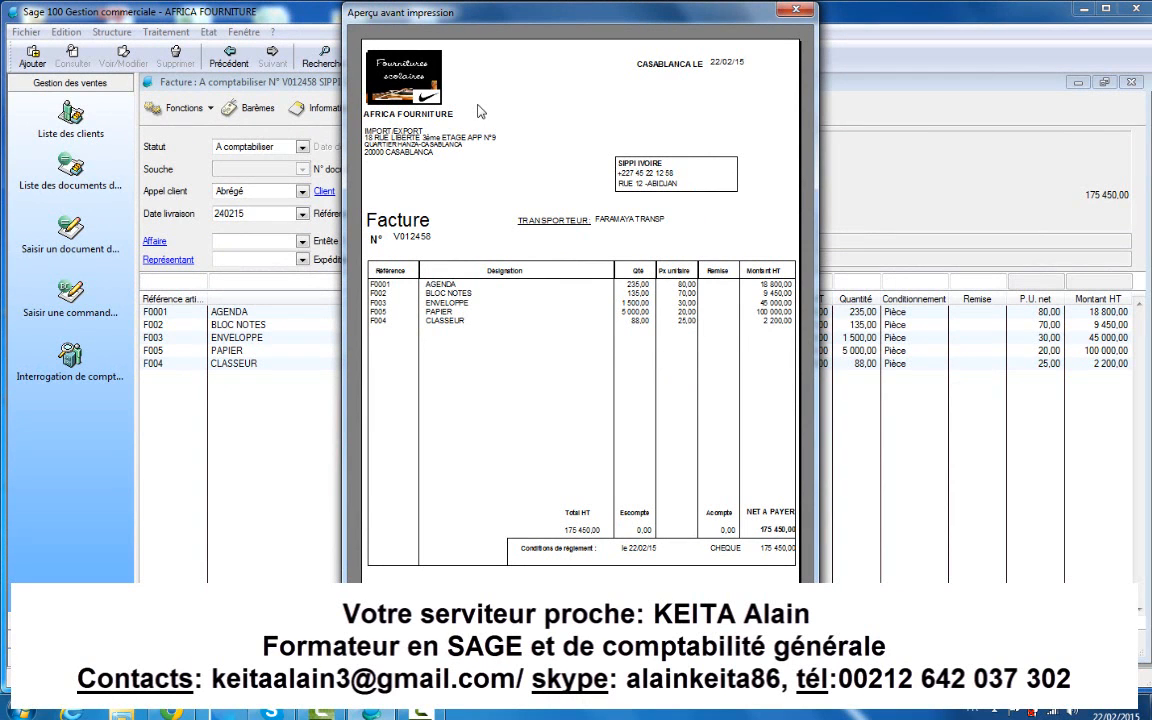
pyautogui.click(798, 9)
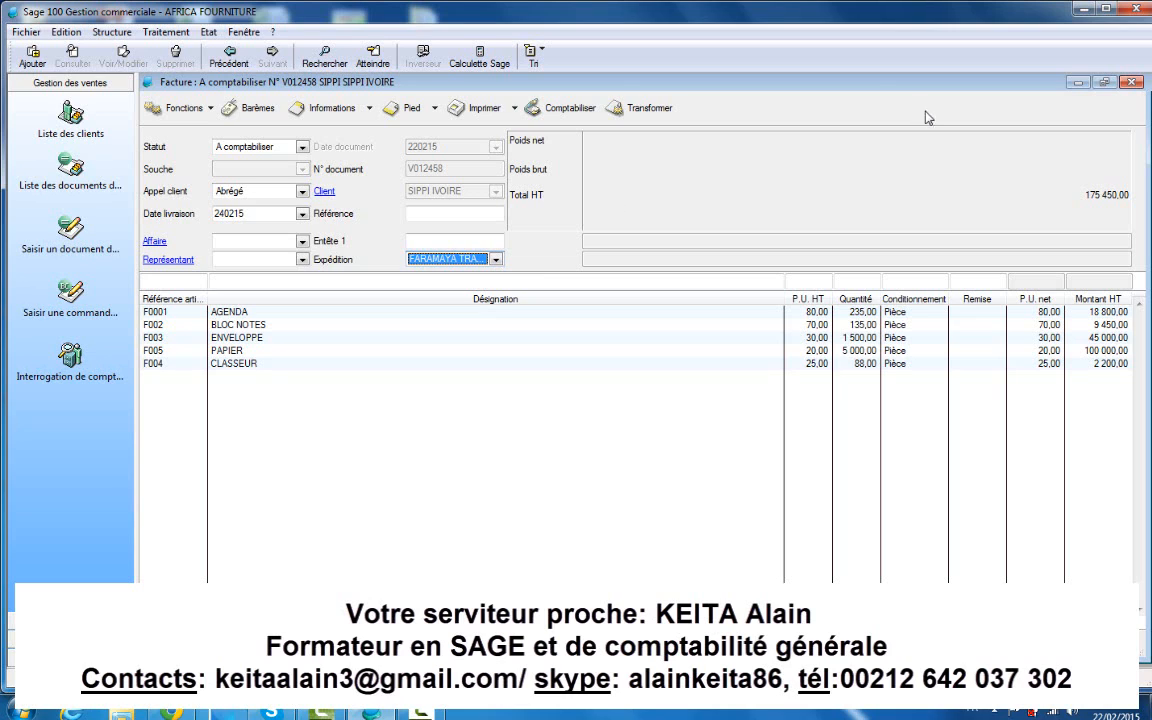
pyautogui.click(1130, 83)
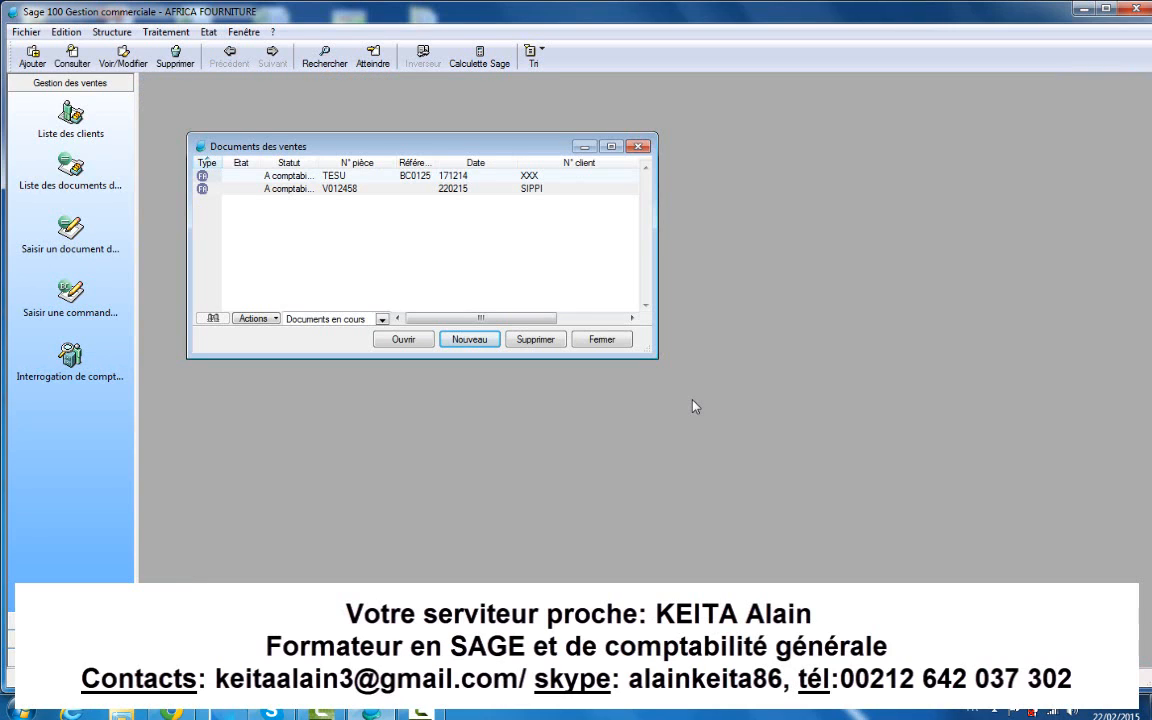